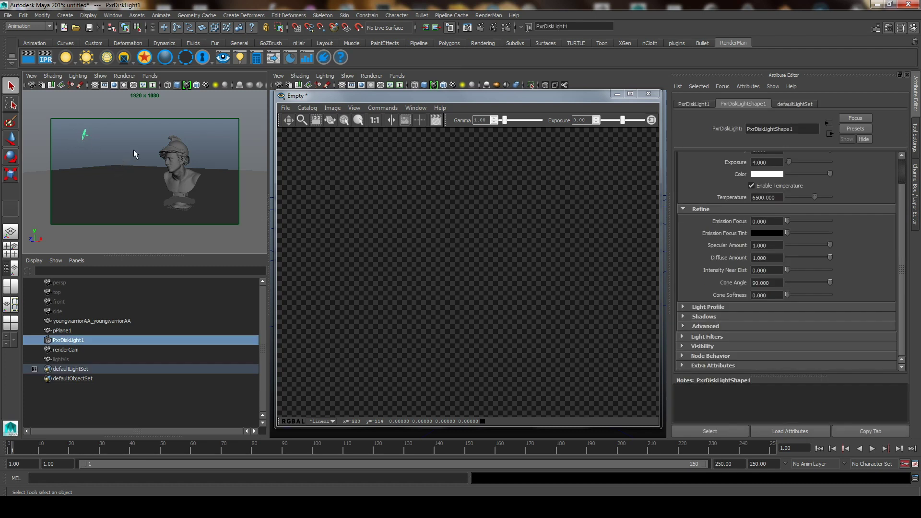
- Check the bust and ground plane in the viewport, then clear the selection
click(192, 194)
click(134, 184)
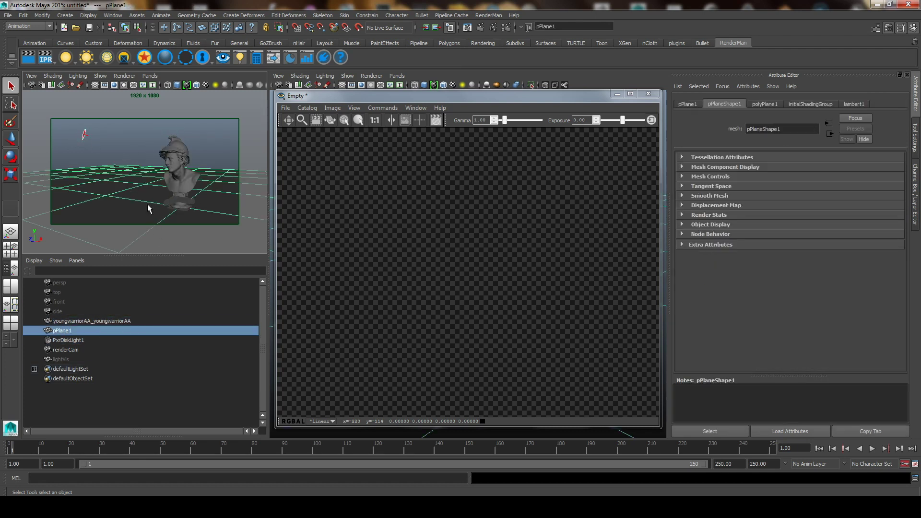
click(133, 134)
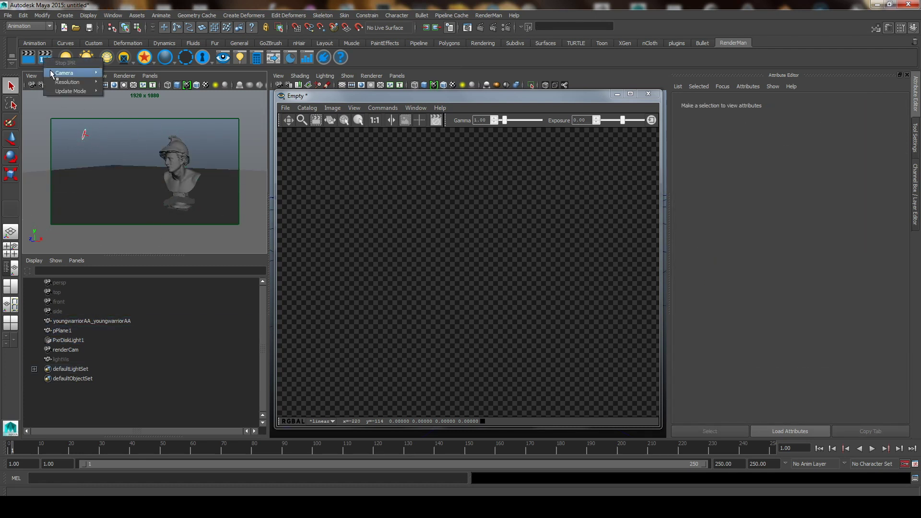
- Start an IPR render from renderCam and add a Cube volume primitive (box1)
mouse_move(64, 73)
click(135, 73)
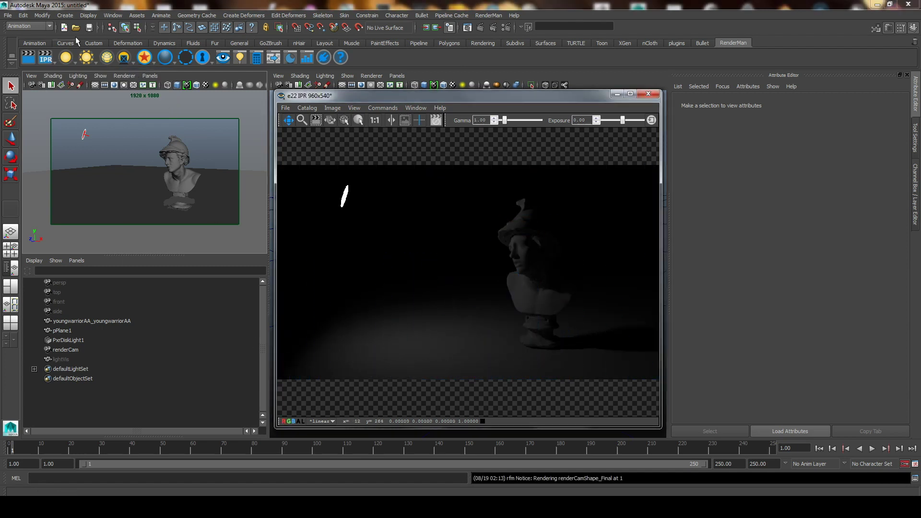
click(66, 15)
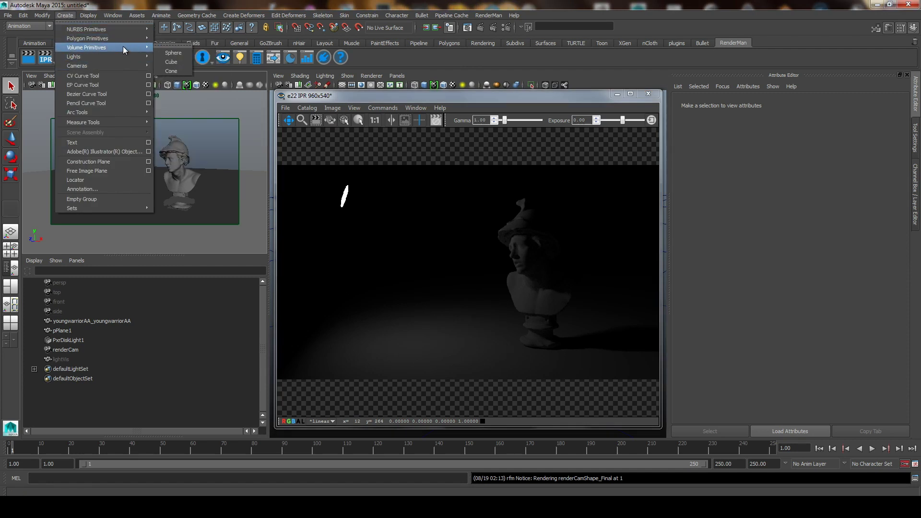
click(179, 62)
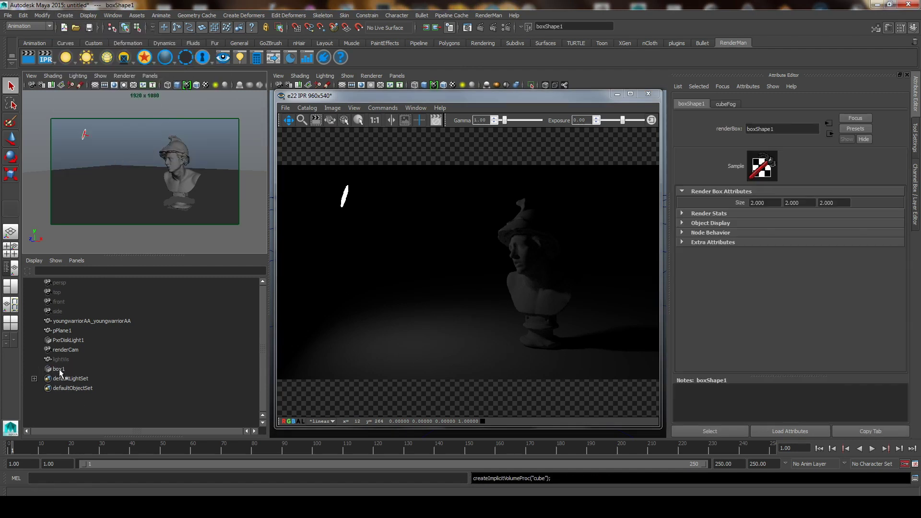
click(617, 94)
- Scale box1 up, raise it along Y, and enlarge it uniformly to enclose the bust
key(r)
middle_drag(391, 284, 560, 313)
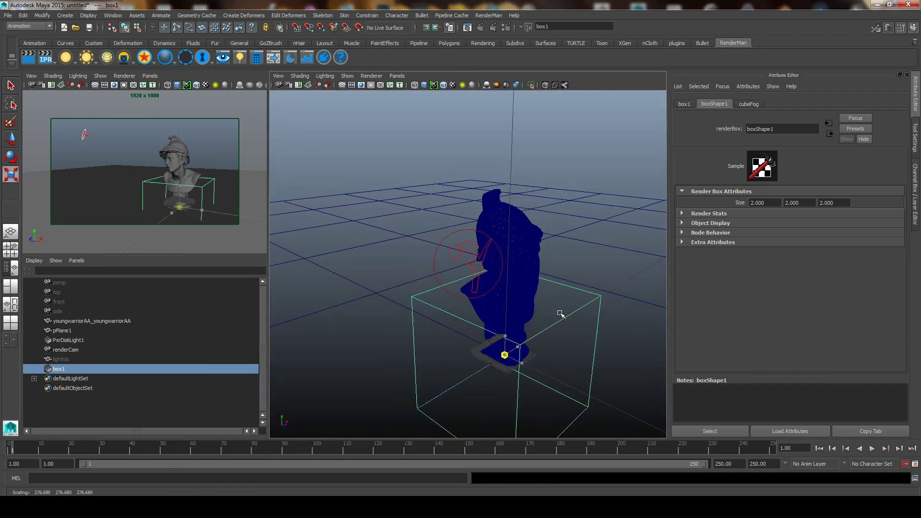
mouse_move(560, 314)
alt+mouse_down()
mouse_move(463, 301)
mouse_move(465, 311)
alt+mouse_up()
drag(468, 273, 463, 217)
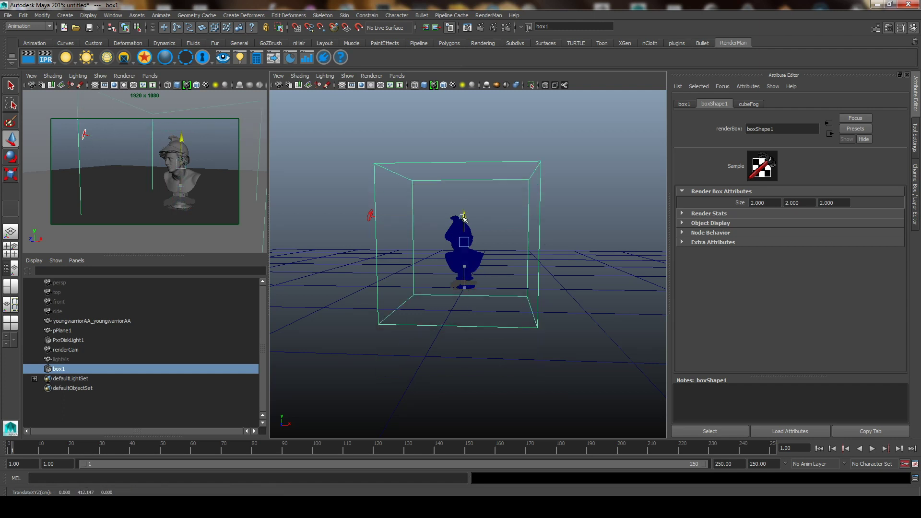
mouse_move(460, 339)
middle_down()
mouse_move(560, 283)
mouse_move(623, 271)
mouse_move(600, 277)
middle_up()
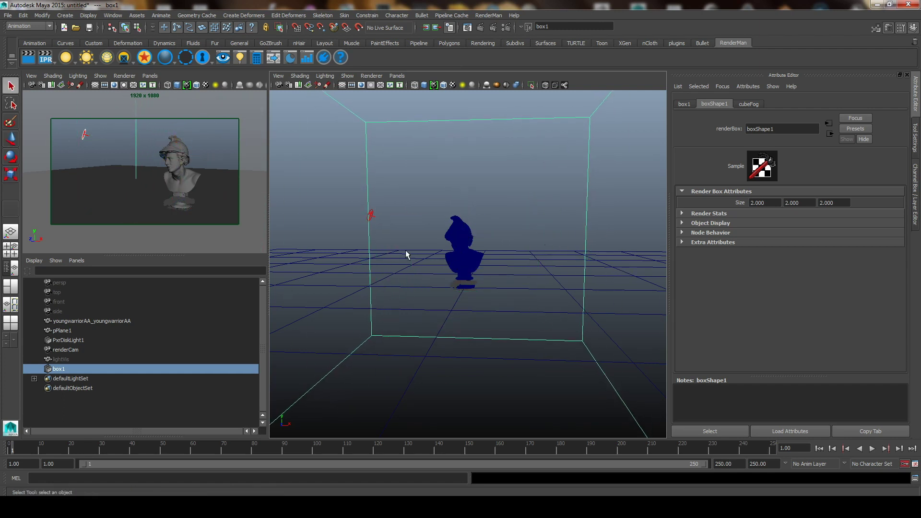
alt+drag(405, 250, 452, 240)
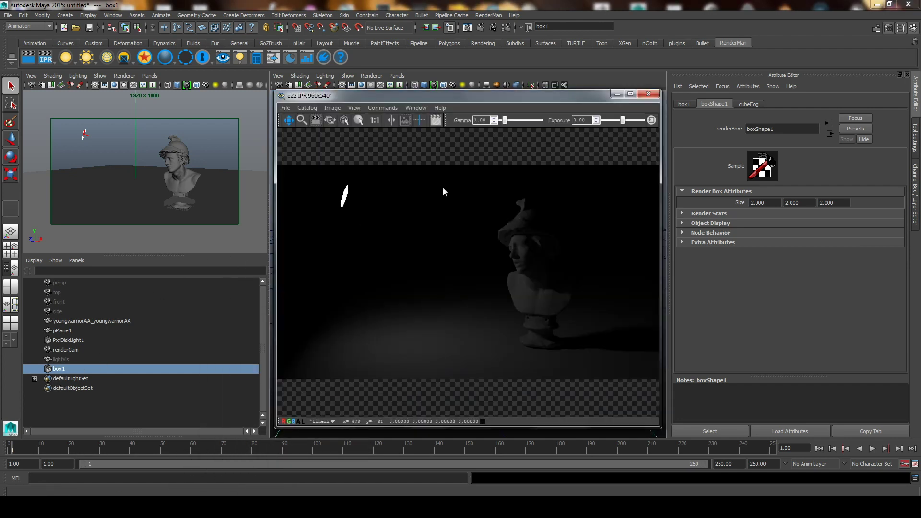
- Assign a PxrVolume material to box1 and restart the IPR render
click(492, 12)
mouse_move(496, 96)
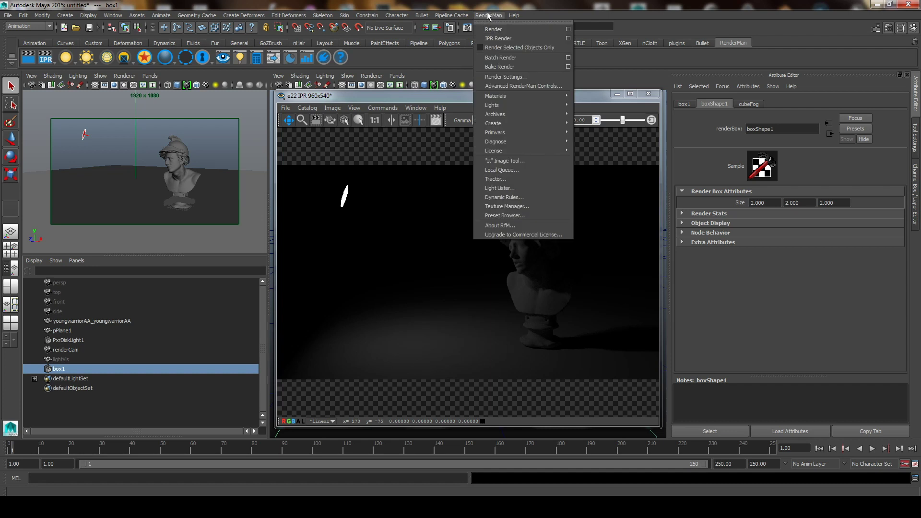
click(609, 128)
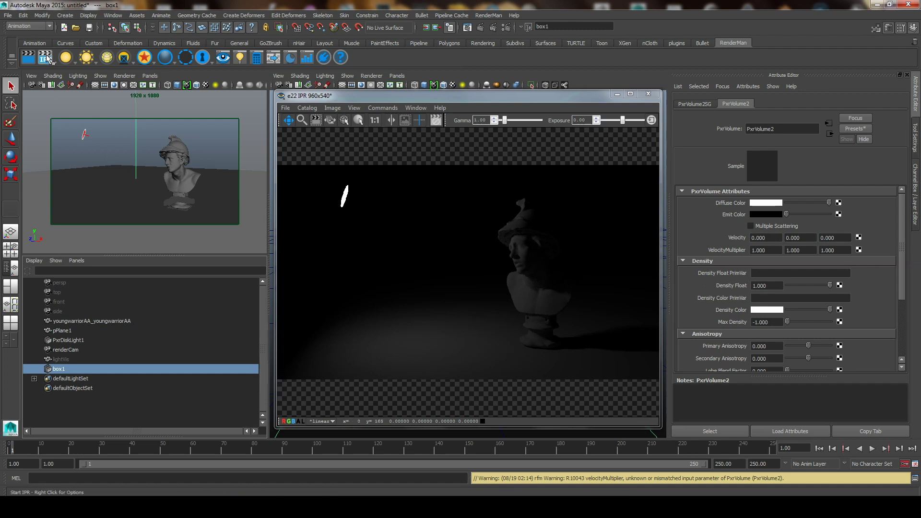
click(137, 83)
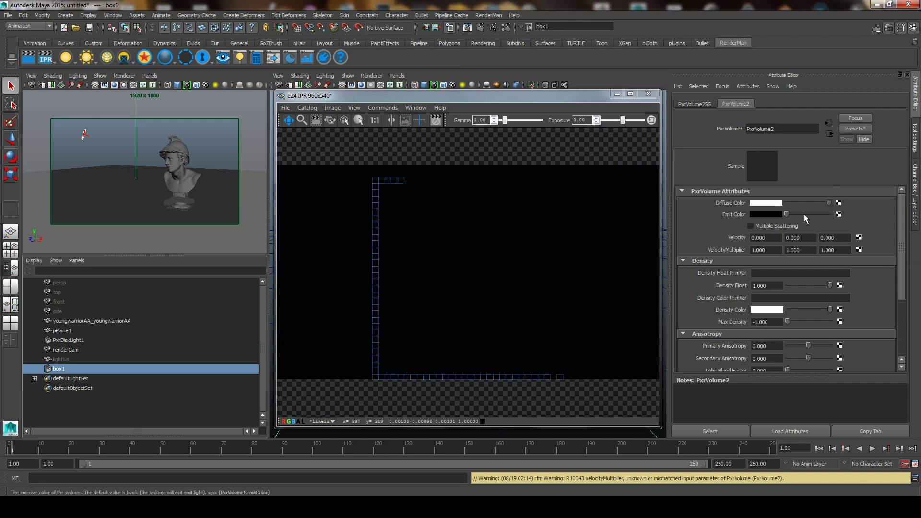
- Adjust the fog density and darken its diffuse colour with the sliders
drag(829, 284, 790, 285)
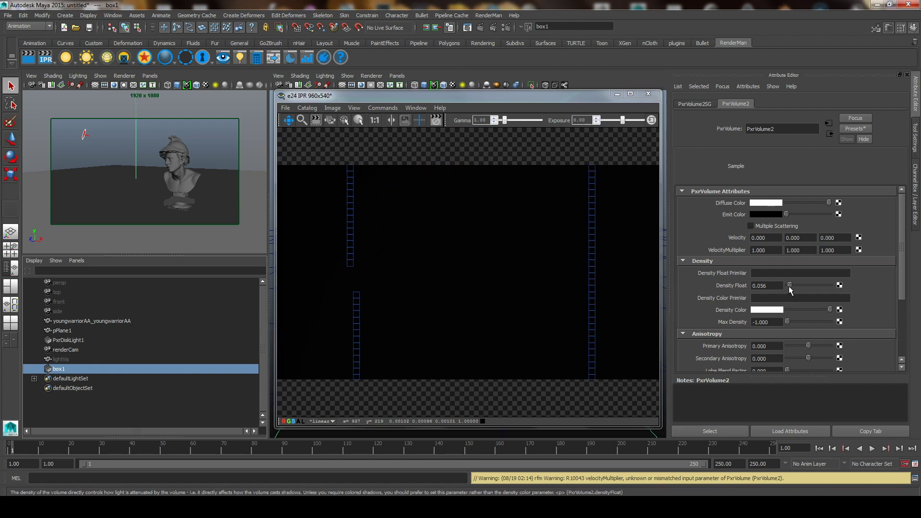
drag(787, 285, 767, 283)
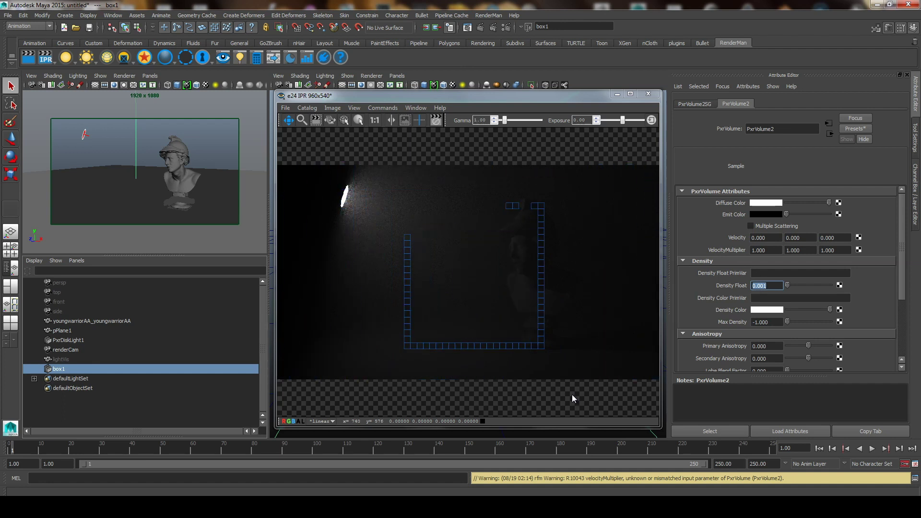
drag(828, 202, 821, 202)
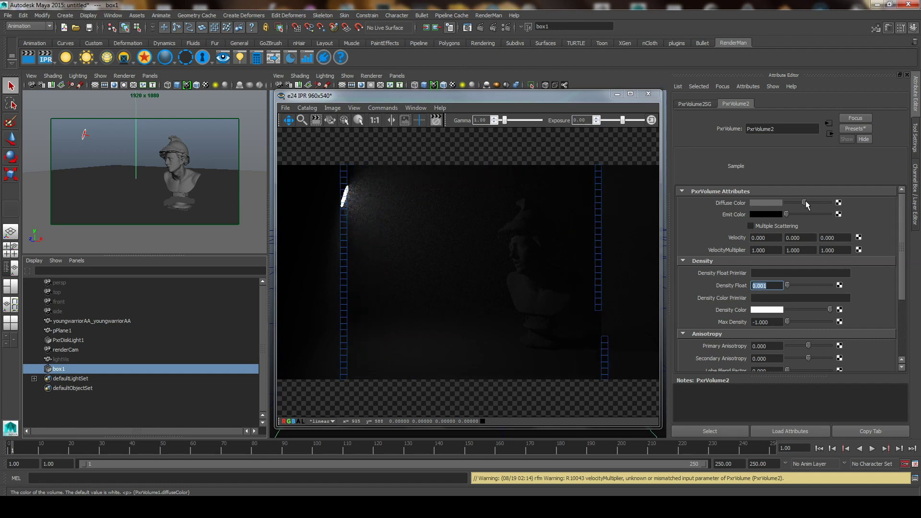
mouse_move(804, 202)
mouse_down()
mouse_move(793, 204)
mouse_move(851, 189)
mouse_up()
text(0.005)
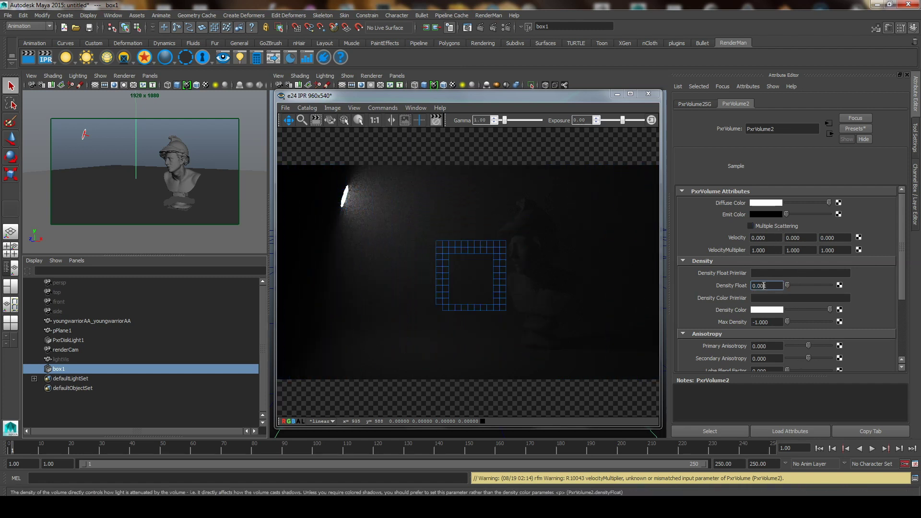
- Set Density Float to 0.002, then settle it at 0.001
key(Return)
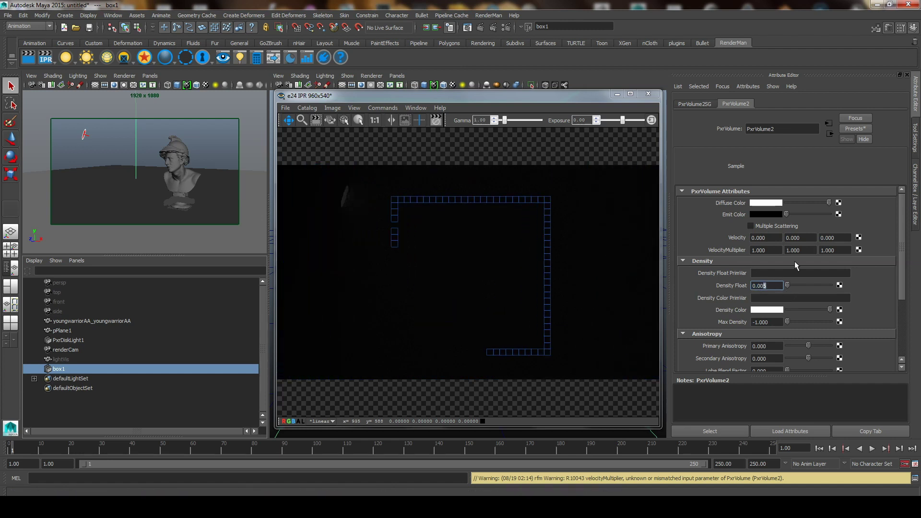
key(BackSpace)
text(2)
key(Return)
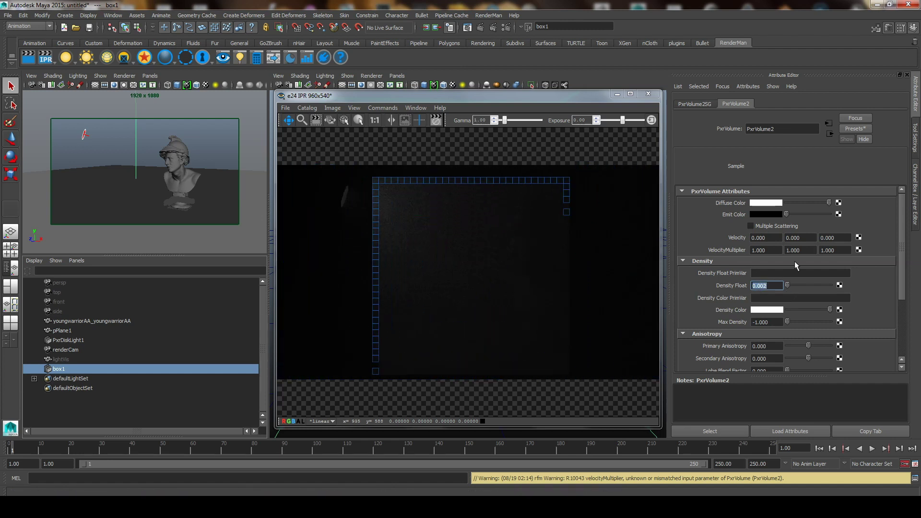
key(BackSpace)
text(1)
key(Return)
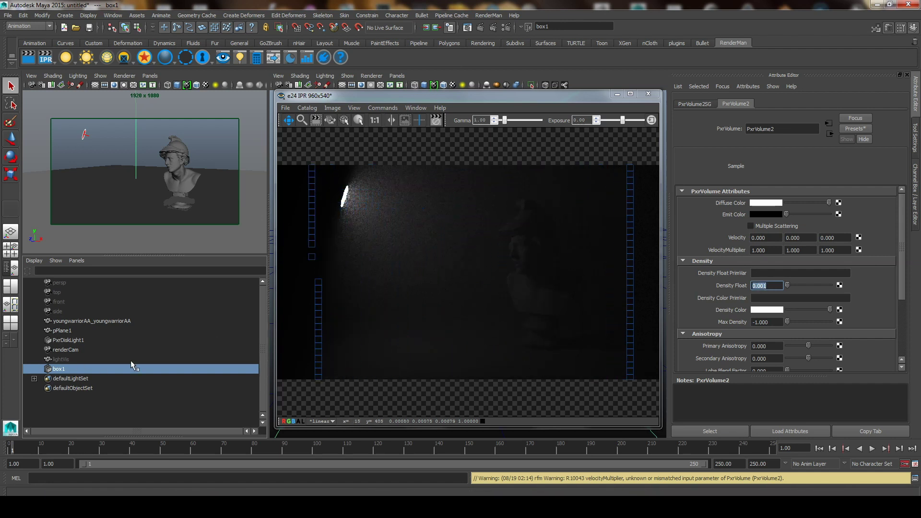
- Select PxrDiskLight1 and set its exposure to 5
click(81, 341)
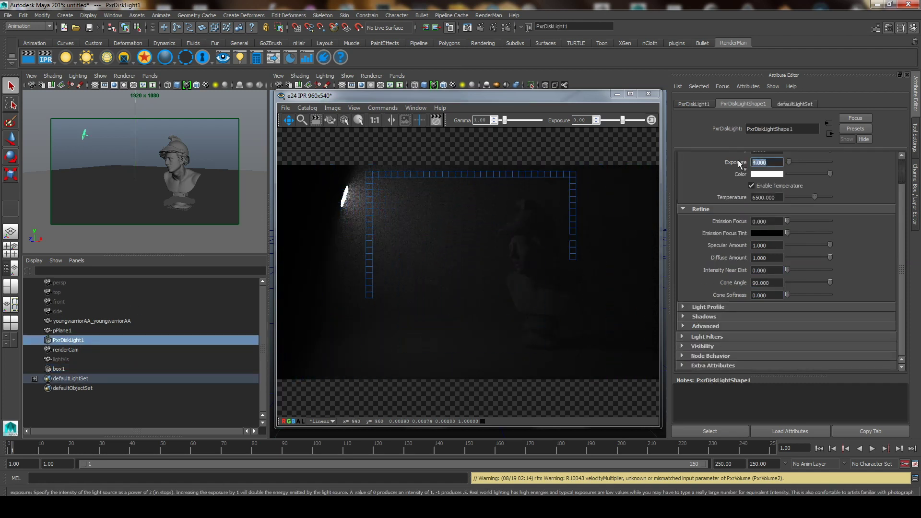
text(5)
key(Return)
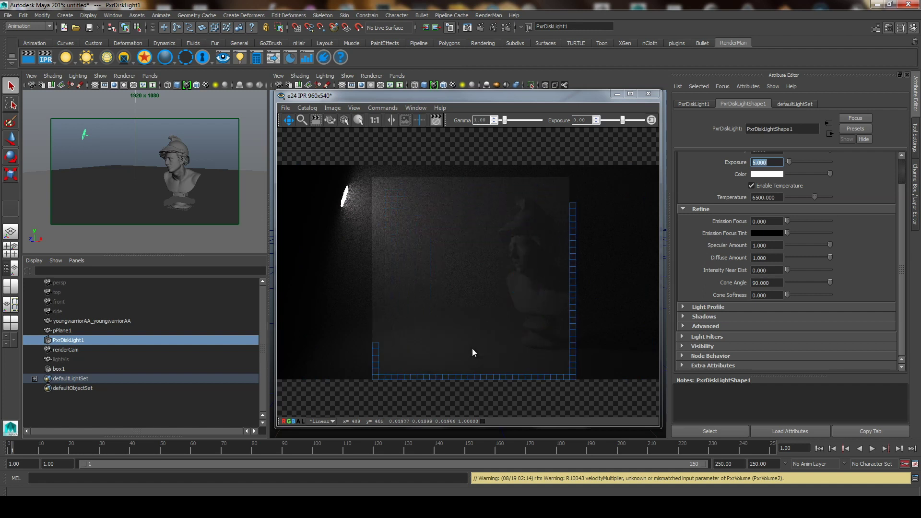
- Tweak the light's emission focus, narrow its cone angle to about 33, and soften the cone edge
drag(786, 221, 805, 221)
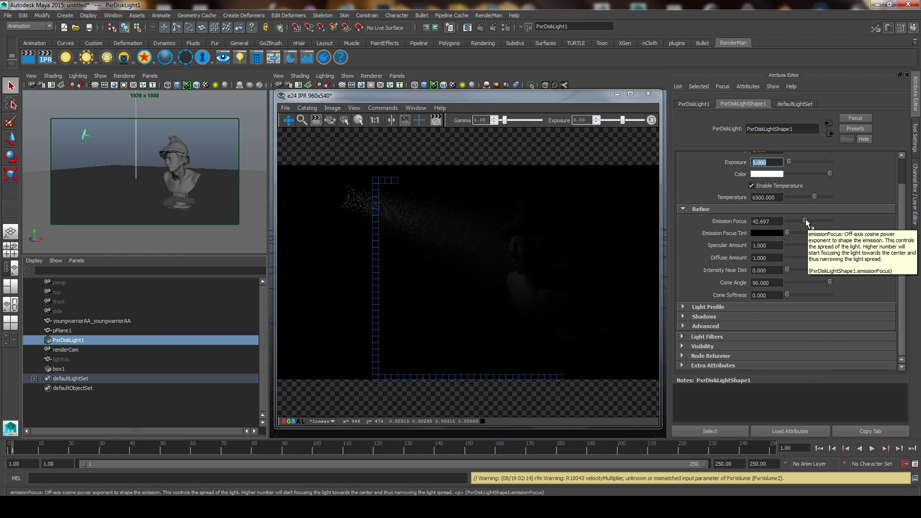
mouse_move(806, 222)
mouse_down()
mouse_move(798, 240)
mouse_move(769, 226)
mouse_up()
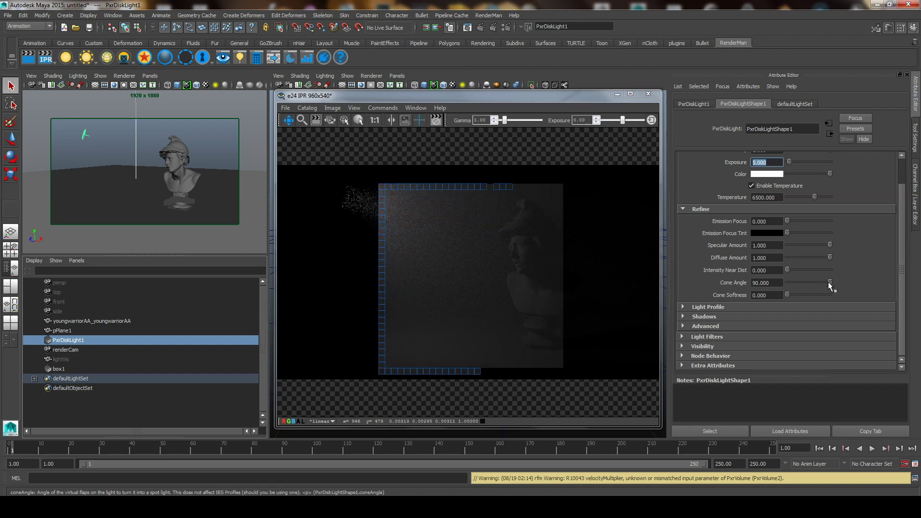
click(802, 282)
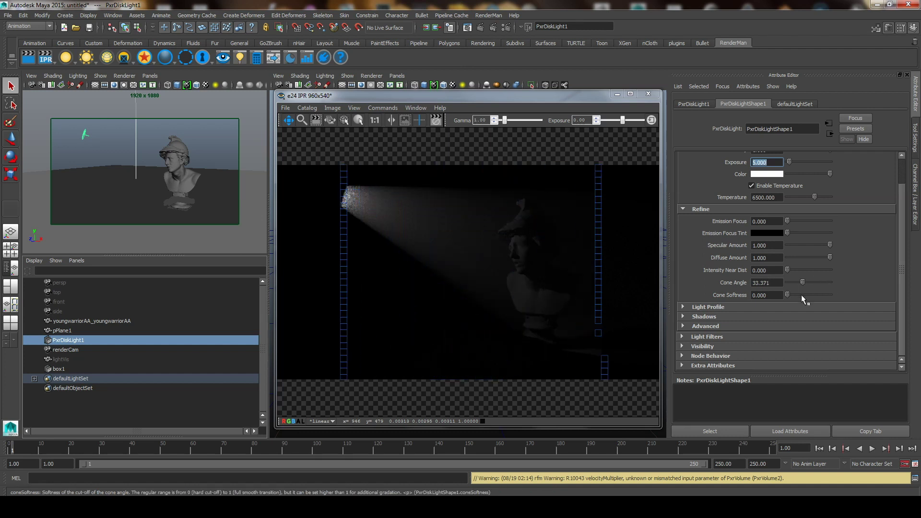
drag(801, 295, 806, 294)
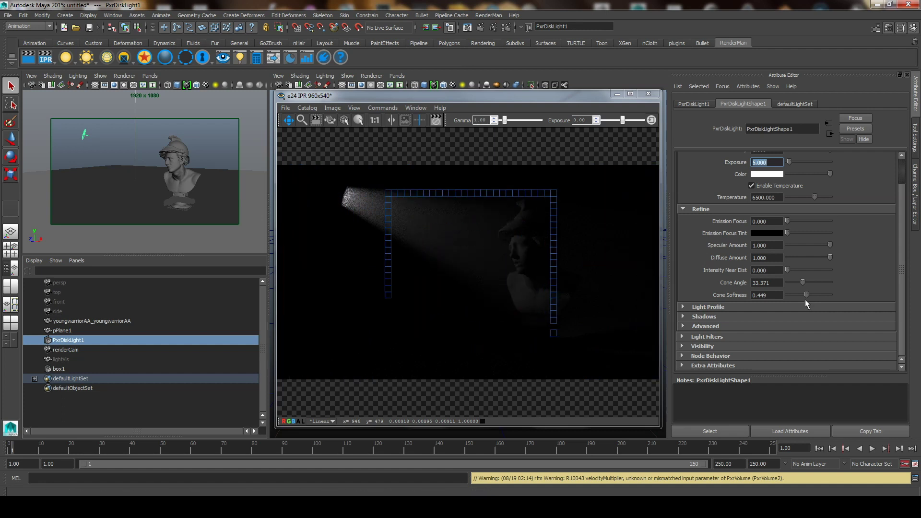
mouse_move(807, 295)
mouse_down()
mouse_move(798, 278)
mouse_move(809, 281)
mouse_up()
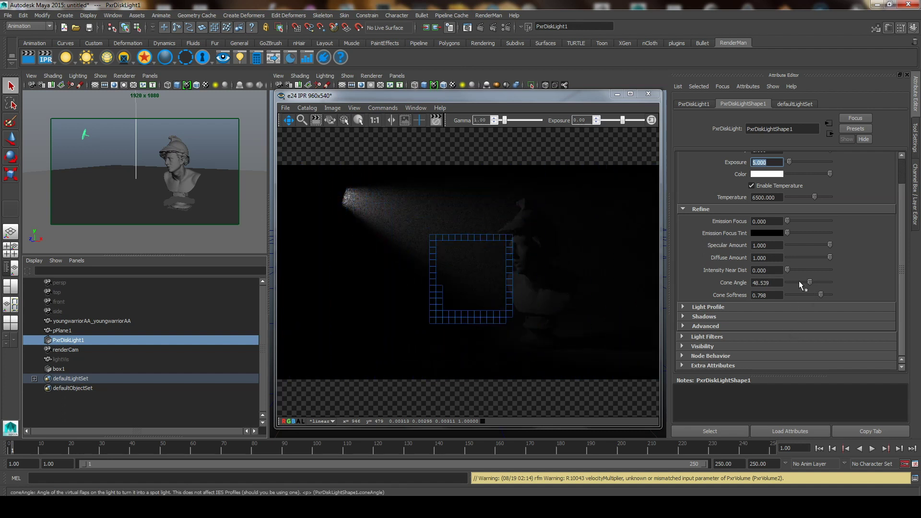
- Try exposure values 5.33, 1.34 and 1.94, then raise exposure to 5.802
drag(899, 227, 903, 193)
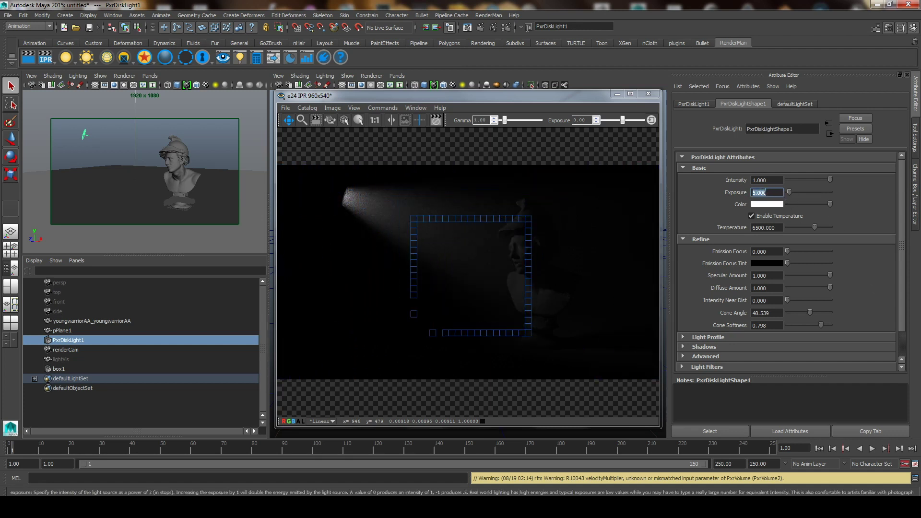
drag(789, 192, 805, 192)
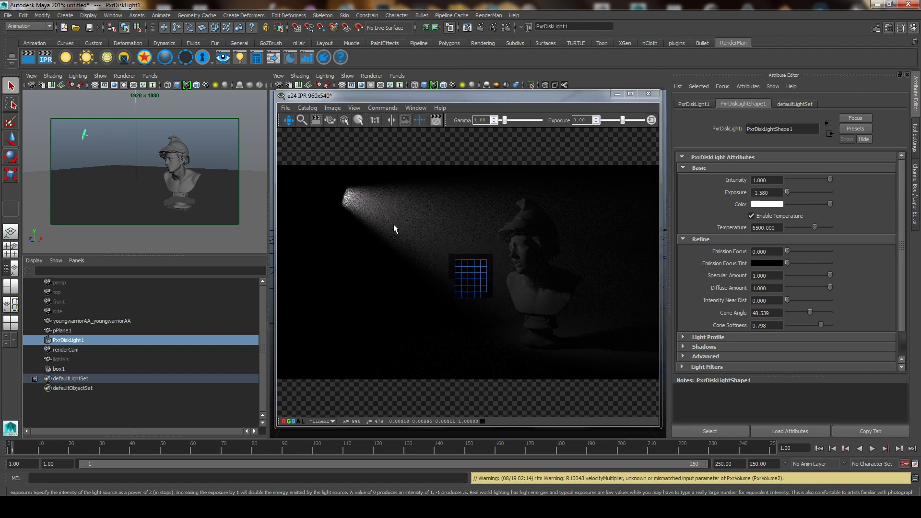
text(1.34)
key(Return)
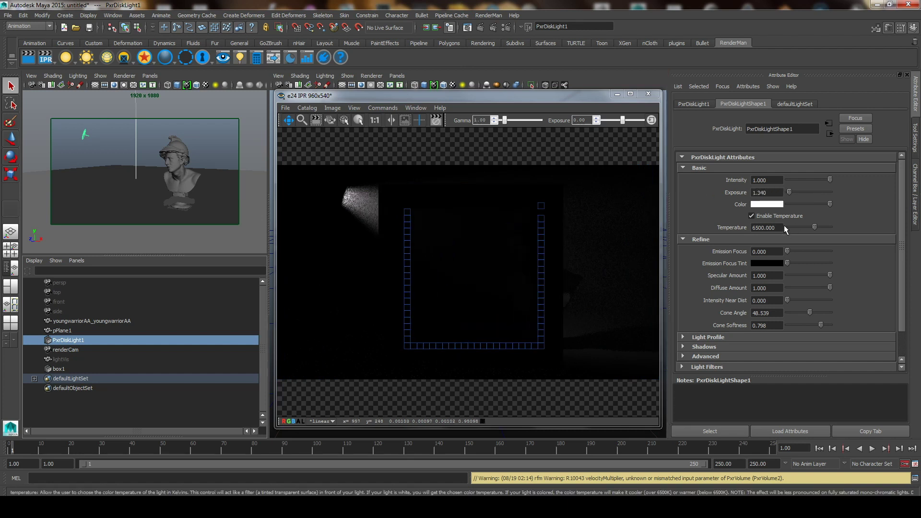
double_click(779, 191)
text(1.94)
key(Return)
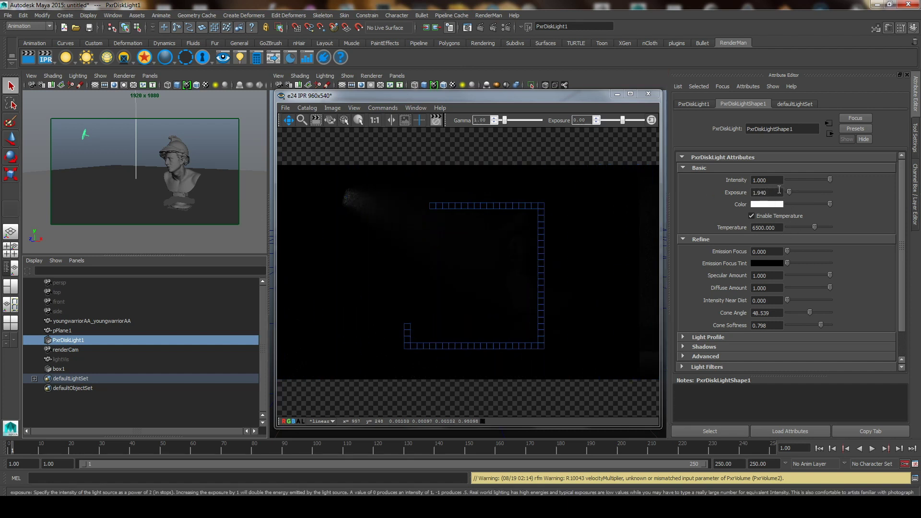
drag(789, 191, 790, 191)
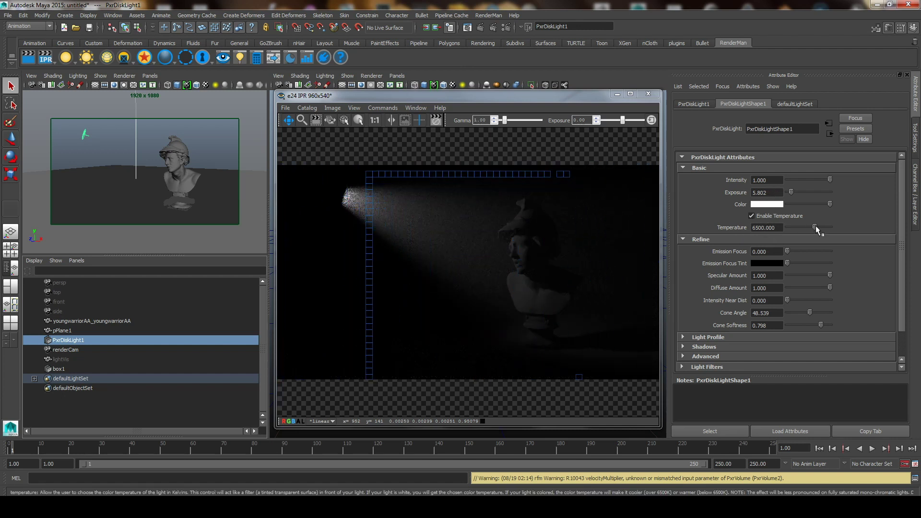
- Cool the disk light's colour temperature to 8000
drag(799, 227, 825, 227)
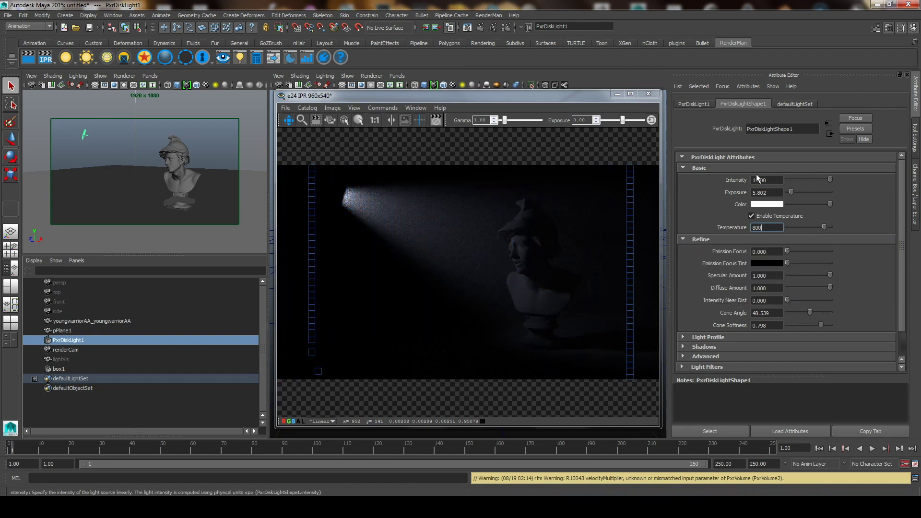
text(8000)
key(Return)
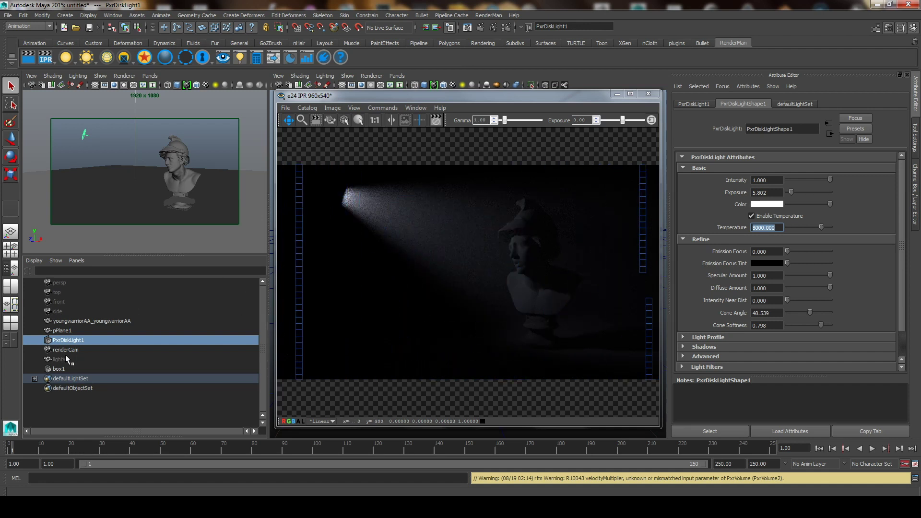
click(60, 370)
- Open PxrVolume2's Density Color picker and try light-blue and navy tints
click(768, 105)
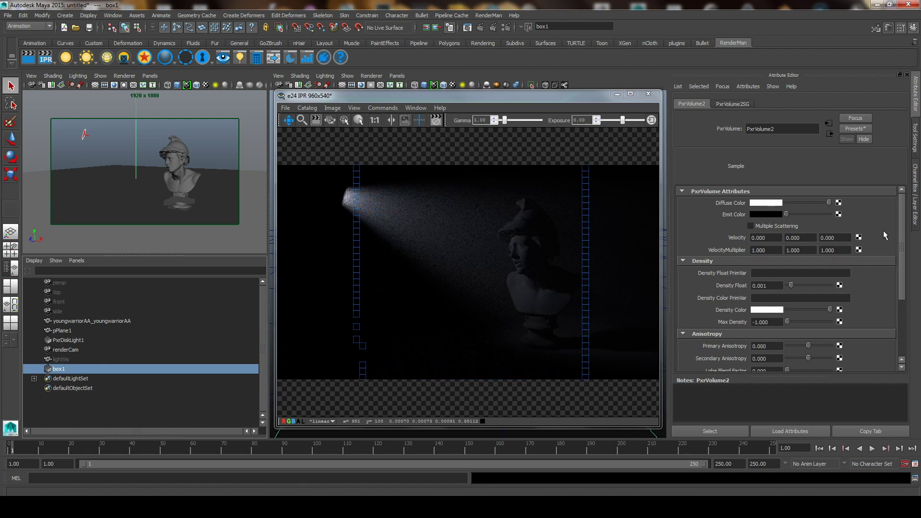
scroll(902, 255, down, 3)
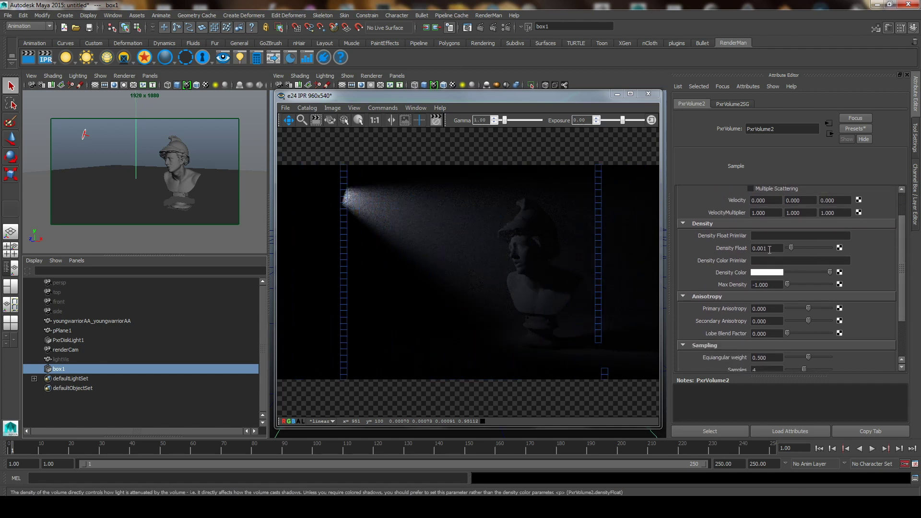
click(772, 273)
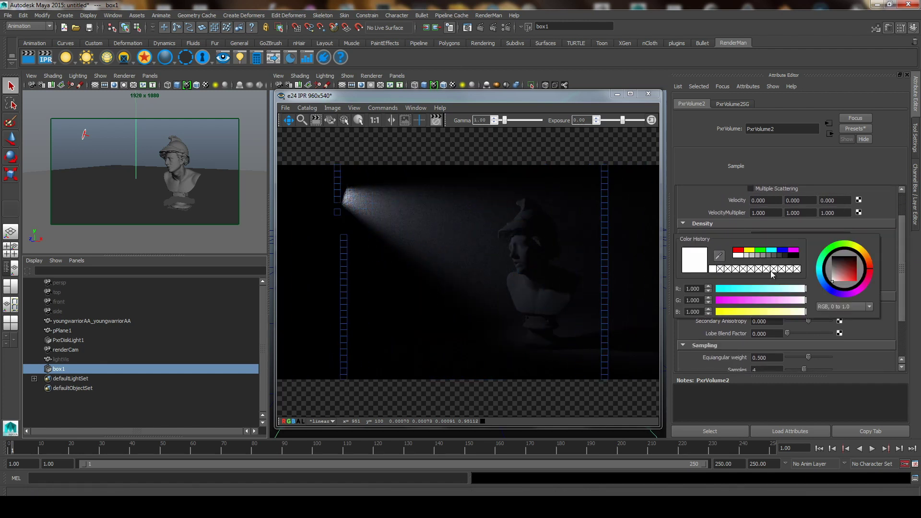
drag(804, 288, 753, 289)
drag(805, 301, 779, 301)
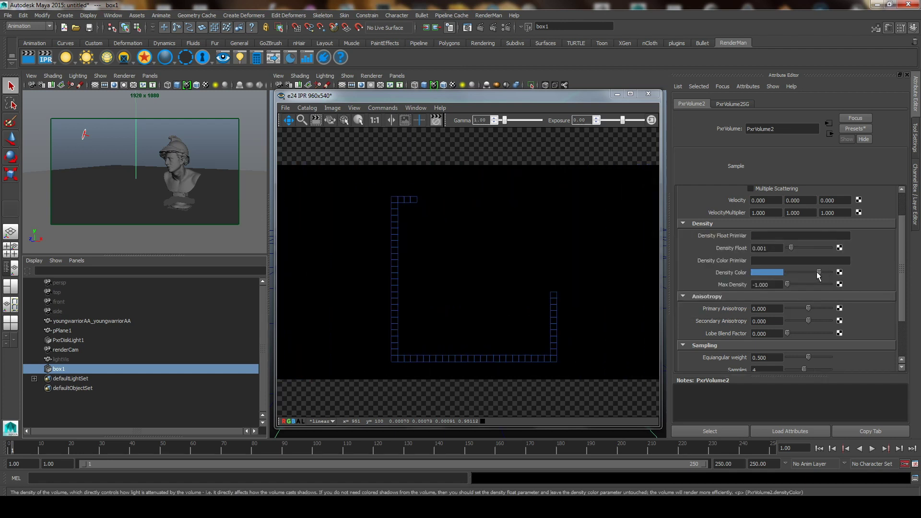
drag(830, 271, 792, 272)
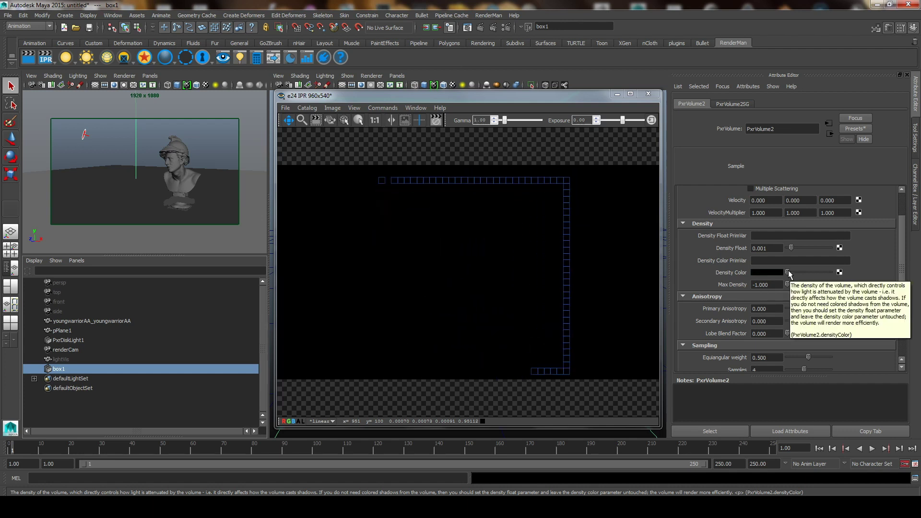
- Switch the density colour picker to HSV and set its brightness to 0.002
click(780, 274)
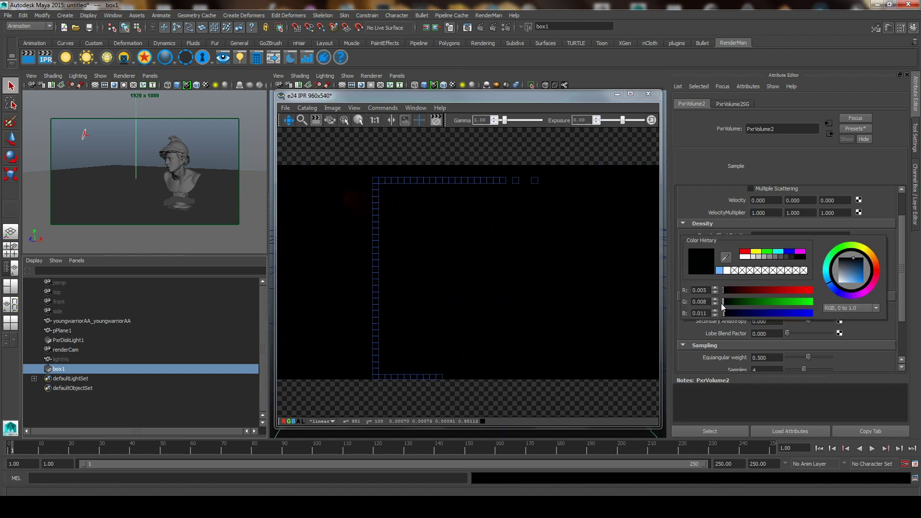
click(775, 271)
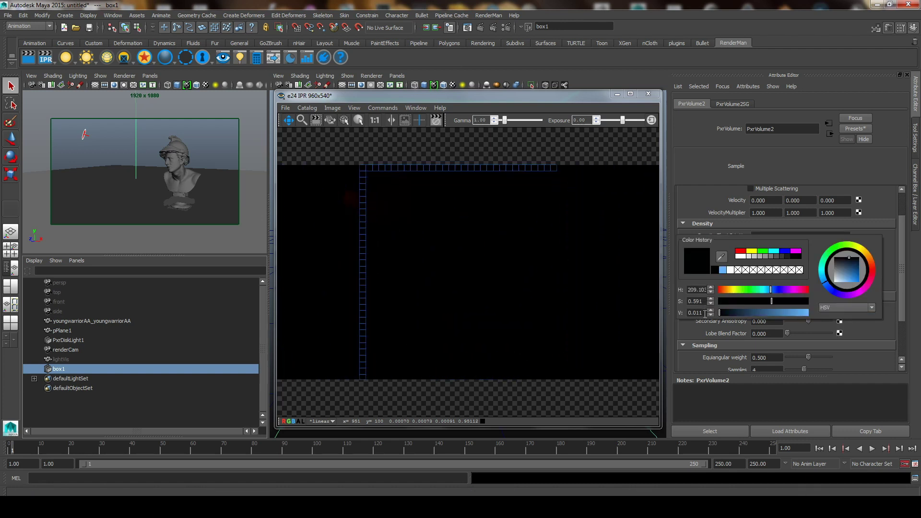
double_click(704, 313)
text(0.002)
key(Return)
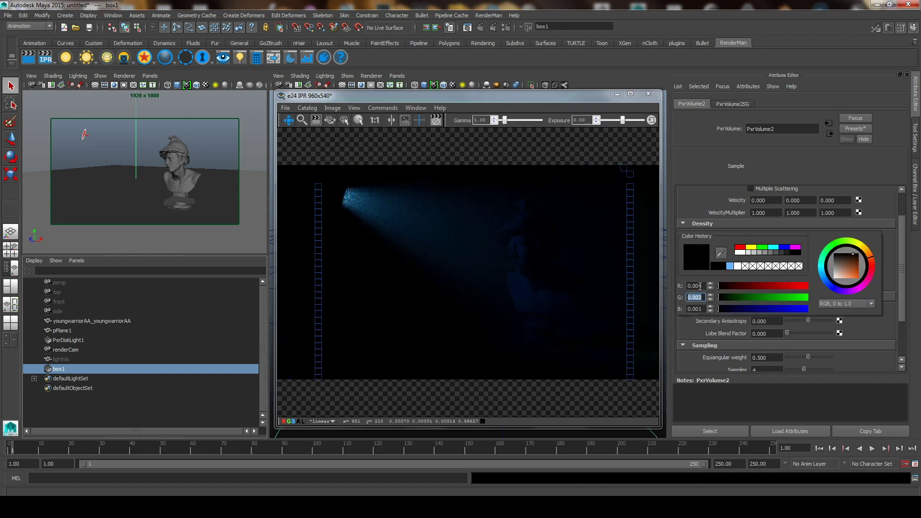
double_click(698, 286)
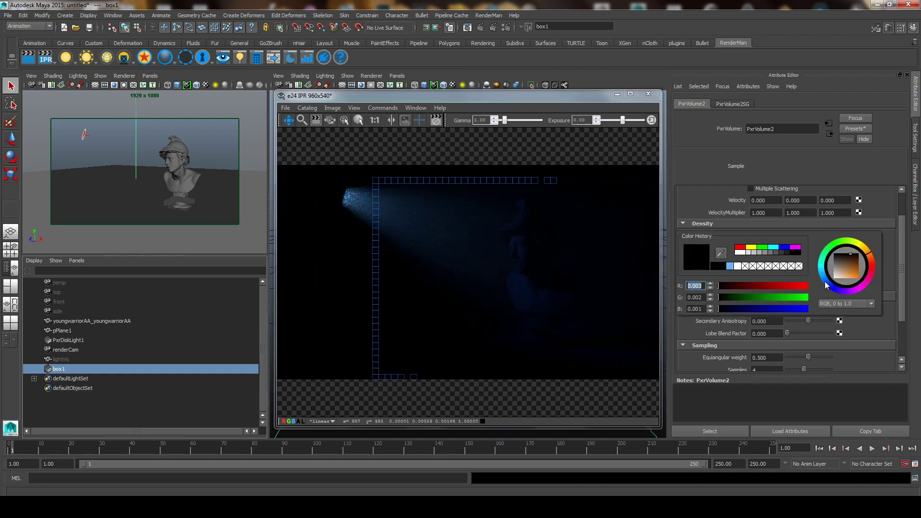
- Try yellow, green and pink density hues, then return the density colour to white
click(862, 248)
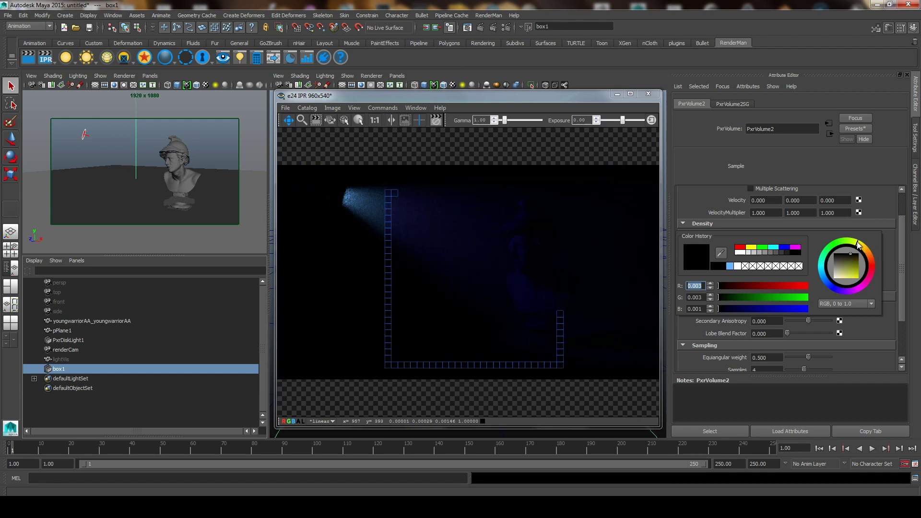
mouse_move(846, 243)
mouse_down()
mouse_move(824, 257)
mouse_move(827, 284)
mouse_move(853, 289)
mouse_up()
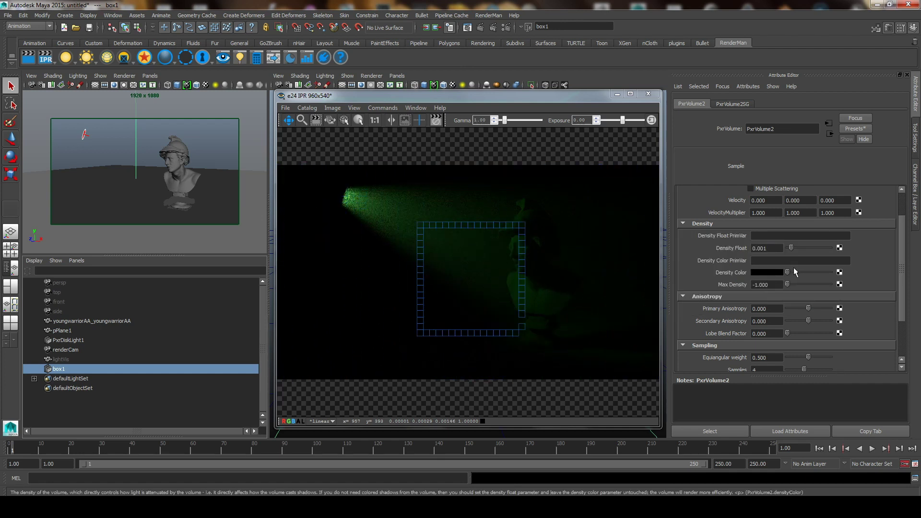
drag(787, 272, 830, 272)
click(768, 275)
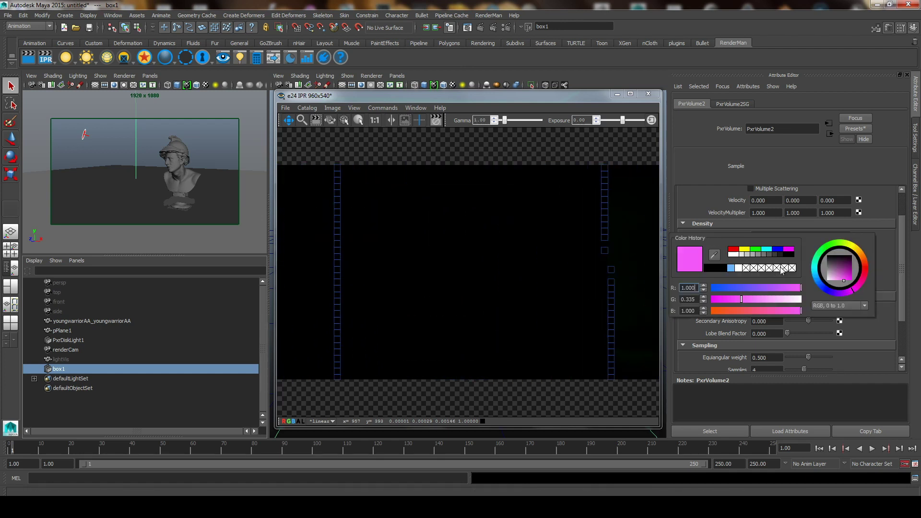
drag(767, 298, 804, 299)
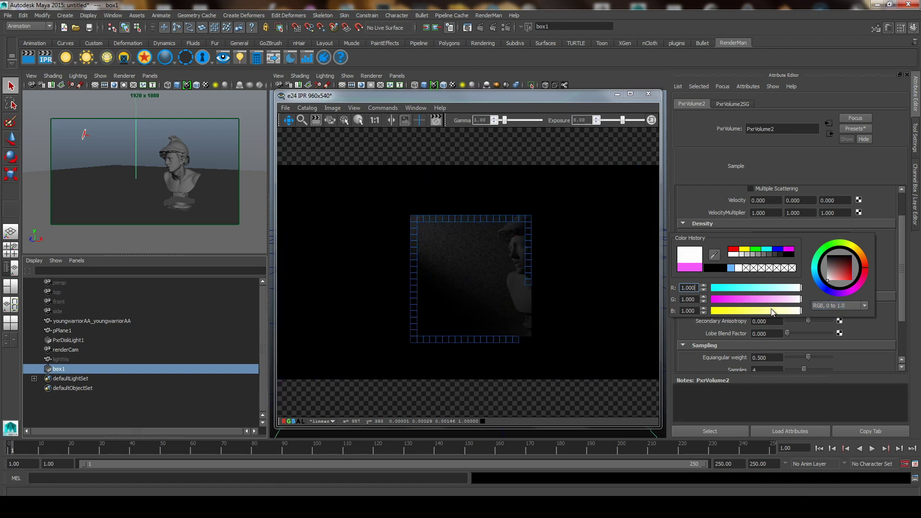
- Assign a PxrConstant shader to the lightVis mesh
click(750, 249)
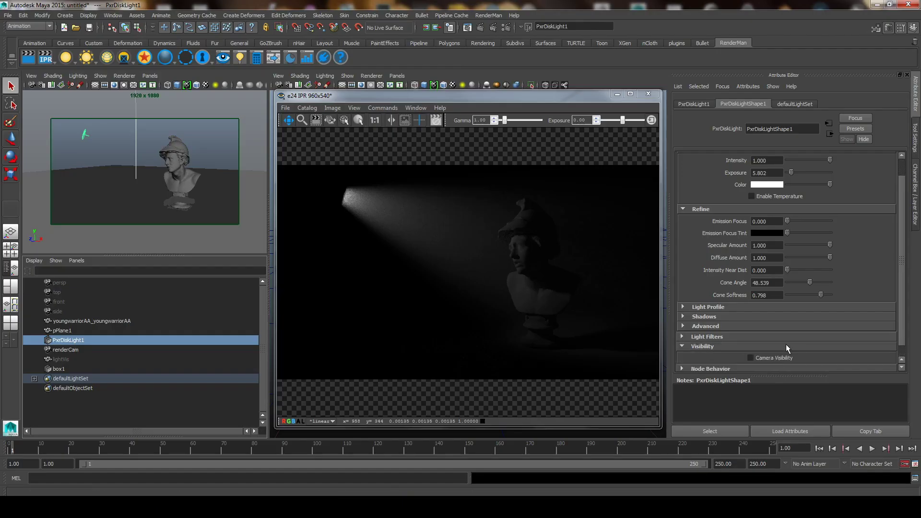
click(71, 359)
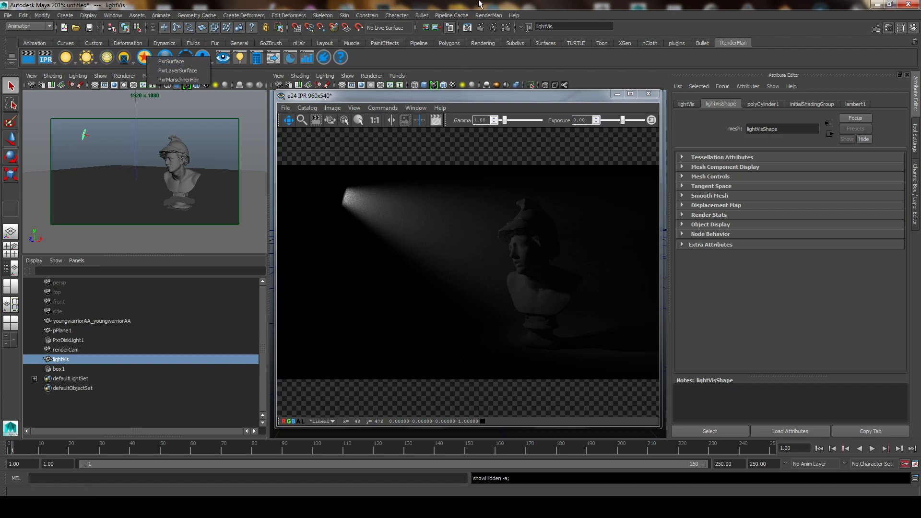
click(490, 16)
mouse_move(503, 95)
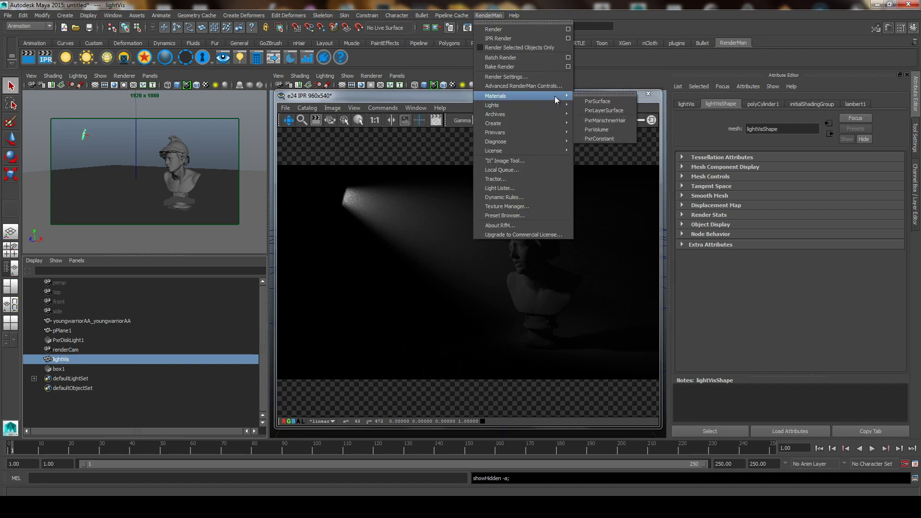
click(611, 138)
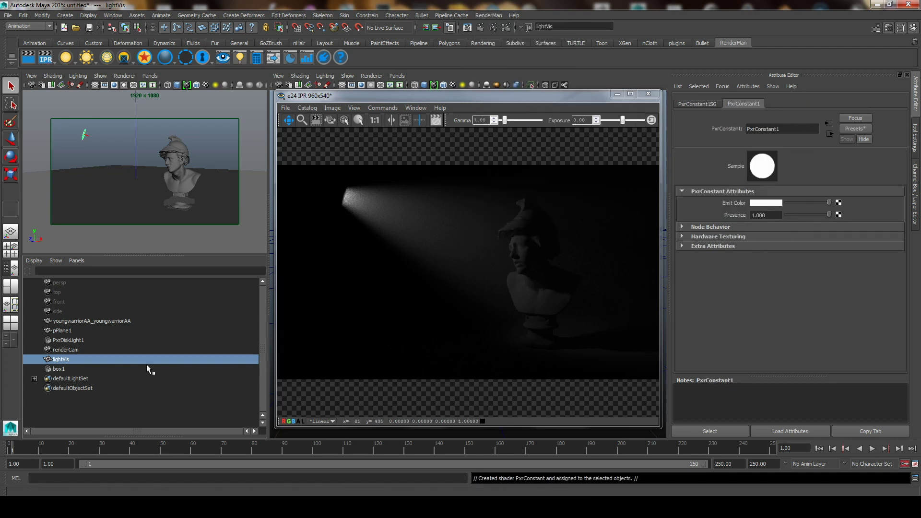
- Add RenderMan Visibility Settings to lightVis with camera visibility only, and pick the IPR camera
click(61, 362)
click(748, 86)
mouse_move(760, 123)
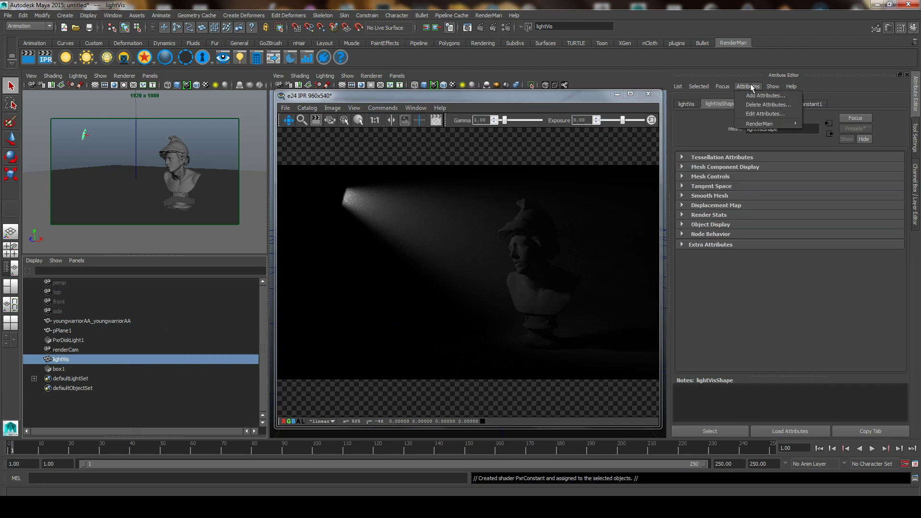
click(842, 163)
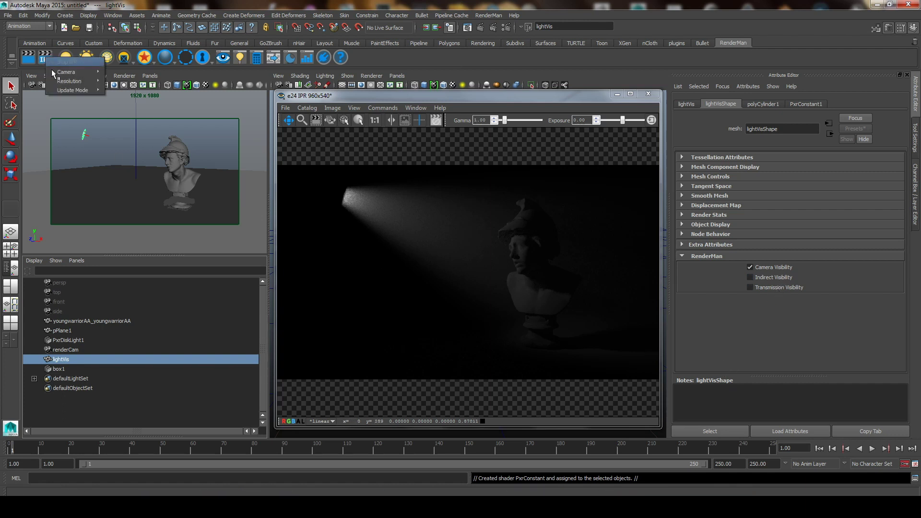
click(129, 76)
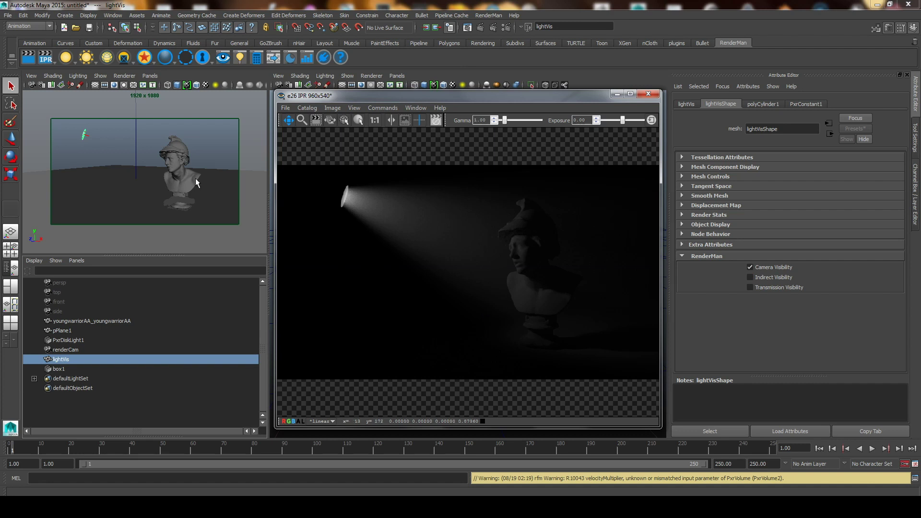
- Re-render the IPR through the chosen camera and set the volume's equiangular weight to about 0.7
right_click(48, 59)
click(135, 75)
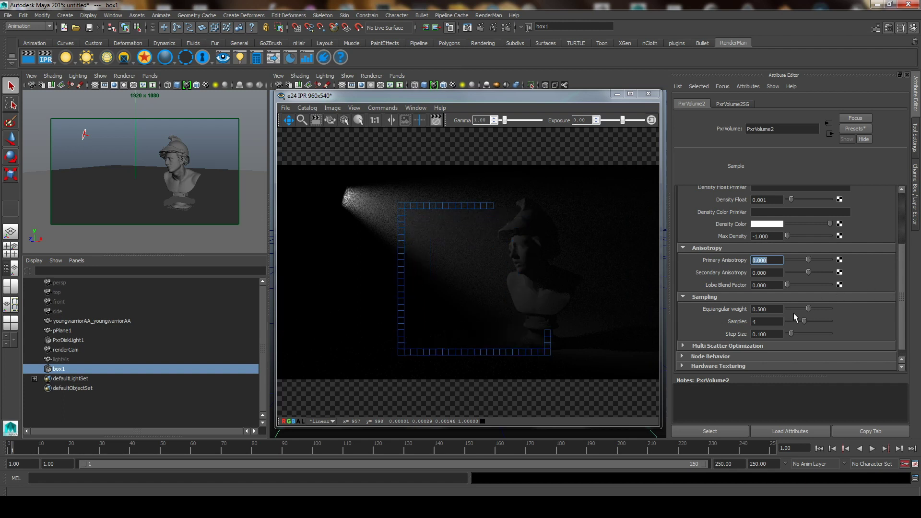
drag(809, 308, 783, 309)
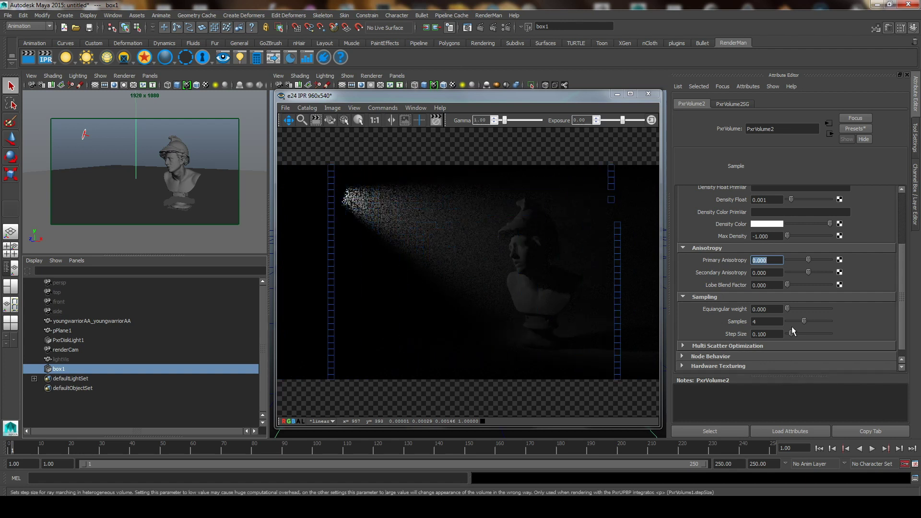
drag(787, 309, 832, 307)
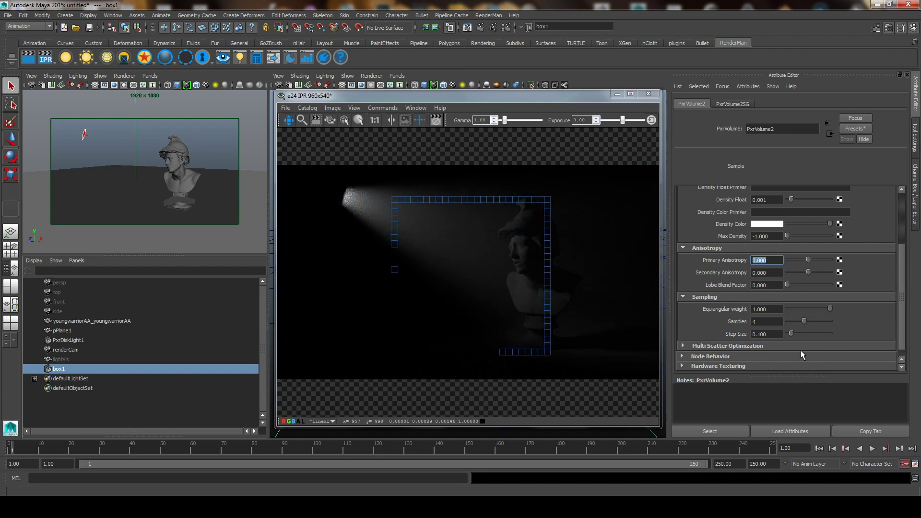
- Try lower and higher fog sample counts, leaving Samples at 4
drag(793, 324, 790, 324)
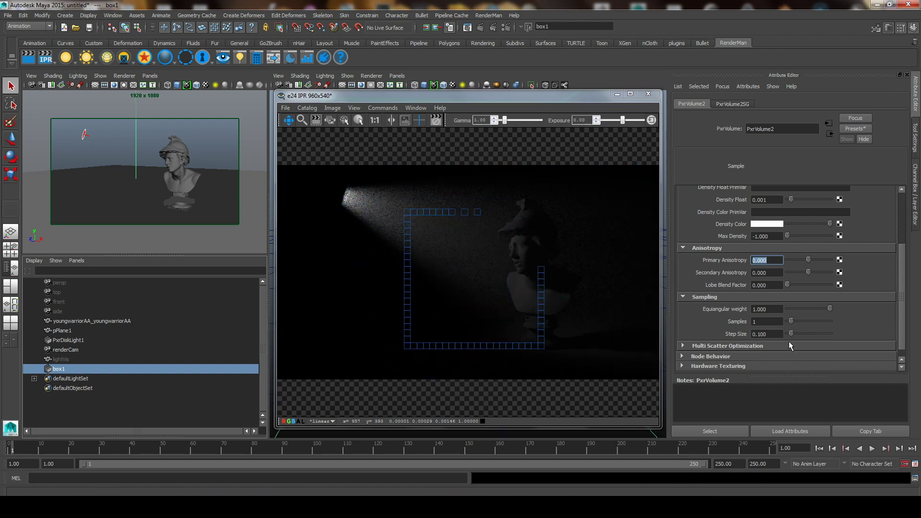
drag(791, 322, 807, 320)
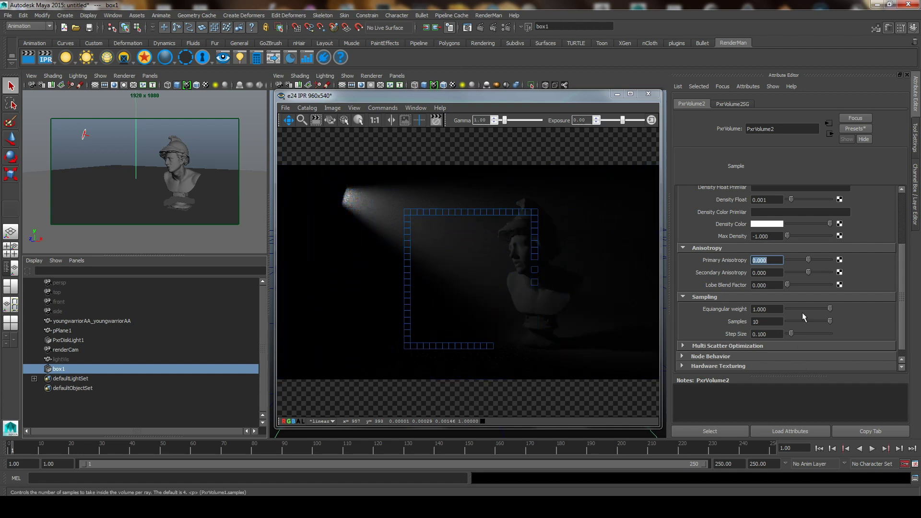
drag(817, 320, 805, 321)
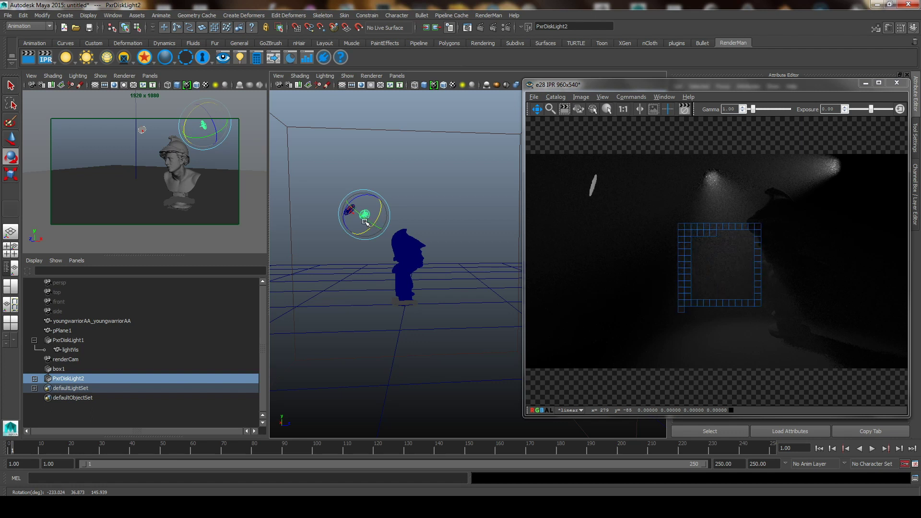
- Rotate PxrDiskLight2 to re-aim its beam and move it lower beside the bust
drag(365, 222, 371, 246)
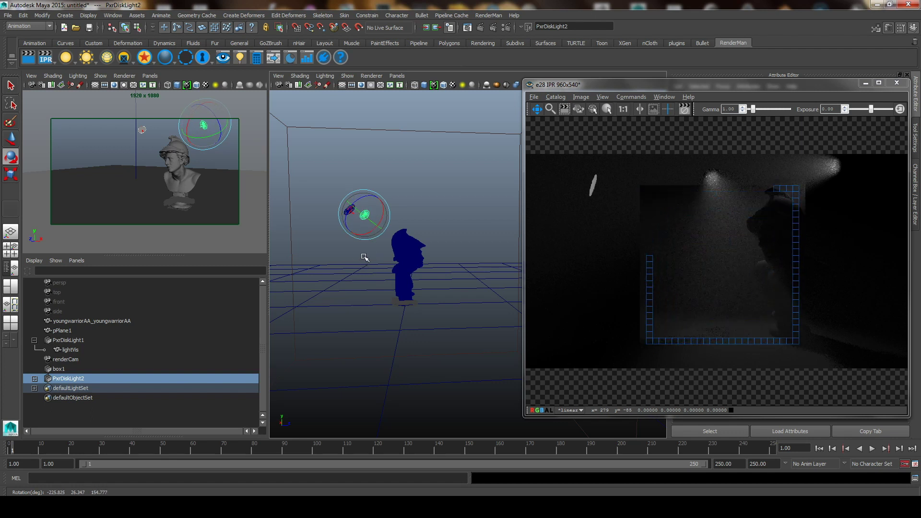
mouse_move(364, 257)
alt+mouse_down()
mouse_move(304, 266)
mouse_move(353, 271)
alt+mouse_up()
key(w)
drag(213, 155, 259, 171)
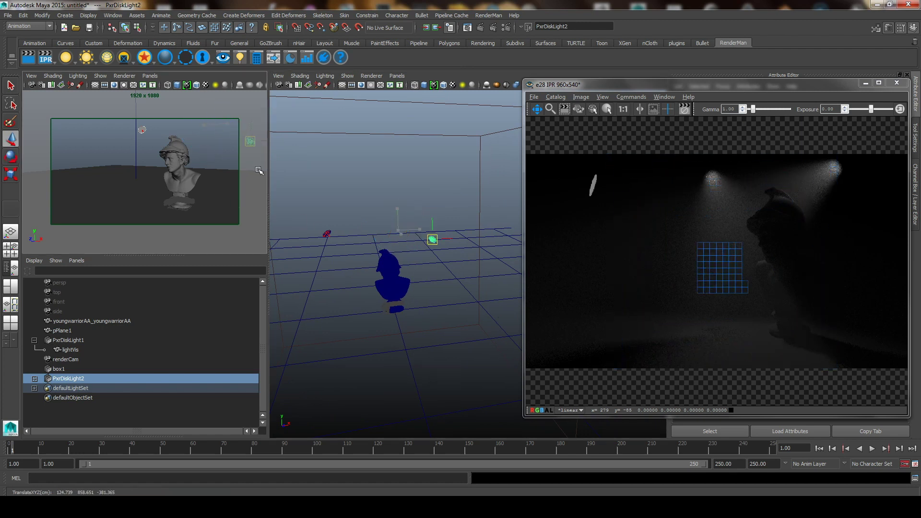
middle_drag(254, 161, 230, 197)
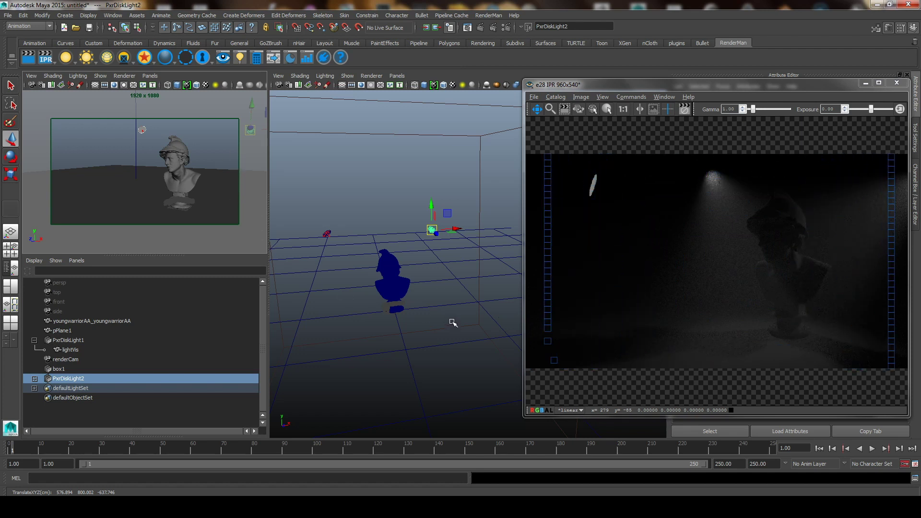
click(123, 76)
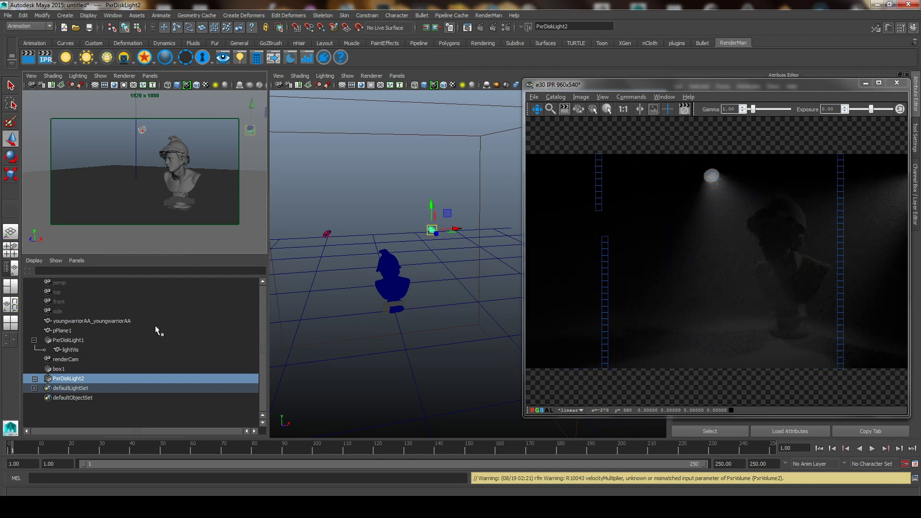
- Move the render window aside and set PxrDiskLight2's cone angle to about 47.5
drag(809, 94, 564, 100)
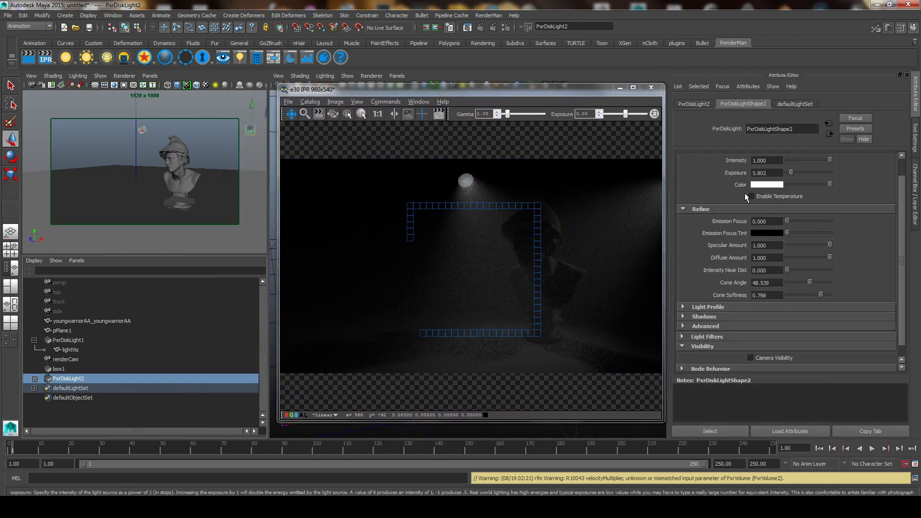
drag(809, 283, 801, 282)
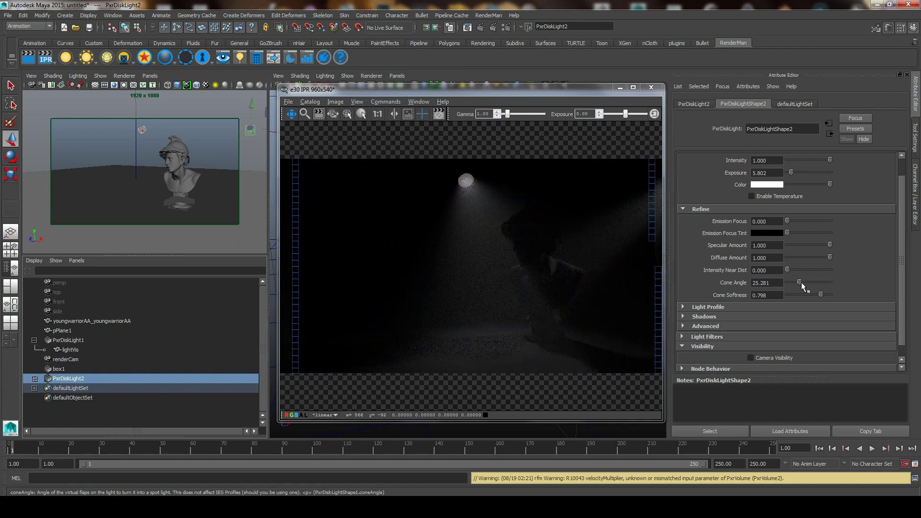
drag(800, 282, 809, 283)
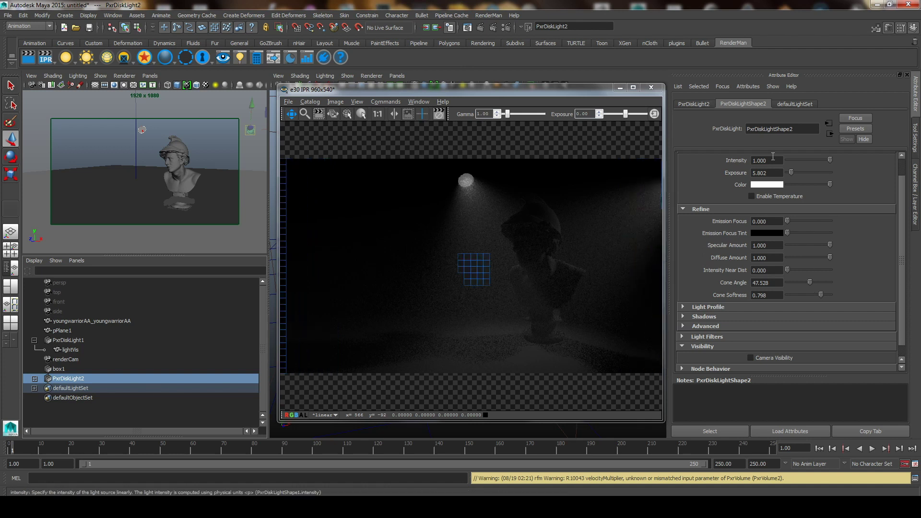
- Enable PxrDiskLight2's temperature at about 4157 K, then enable temperature on PxrDiskLight1
scroll(771, 192, up, 1)
click(769, 216)
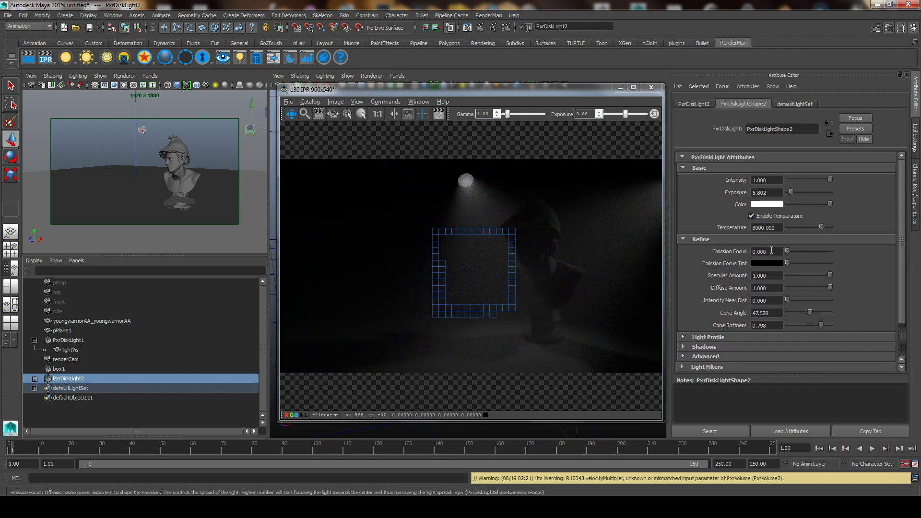
drag(821, 227, 804, 227)
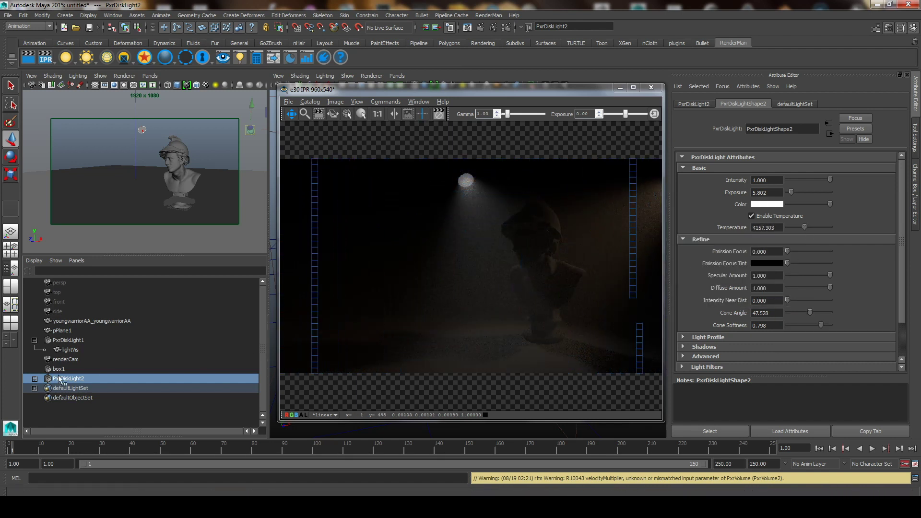
click(70, 341)
click(792, 216)
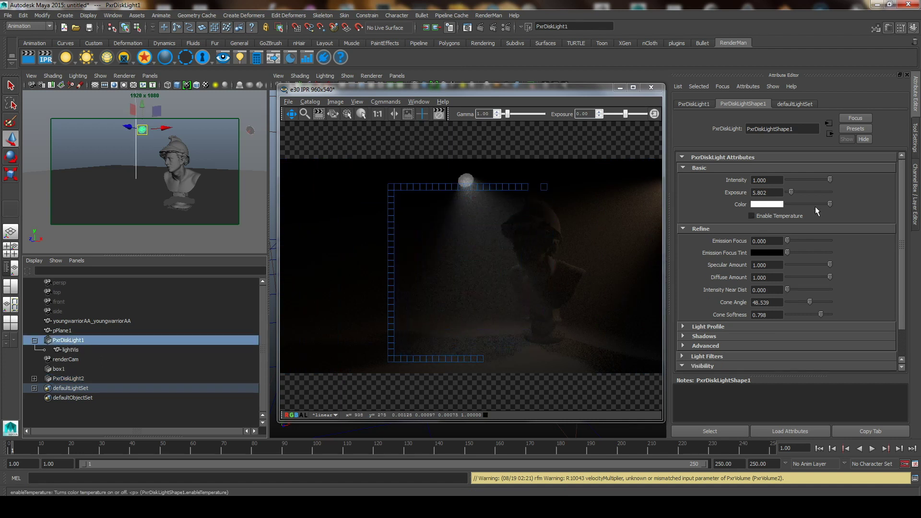
click(792, 216)
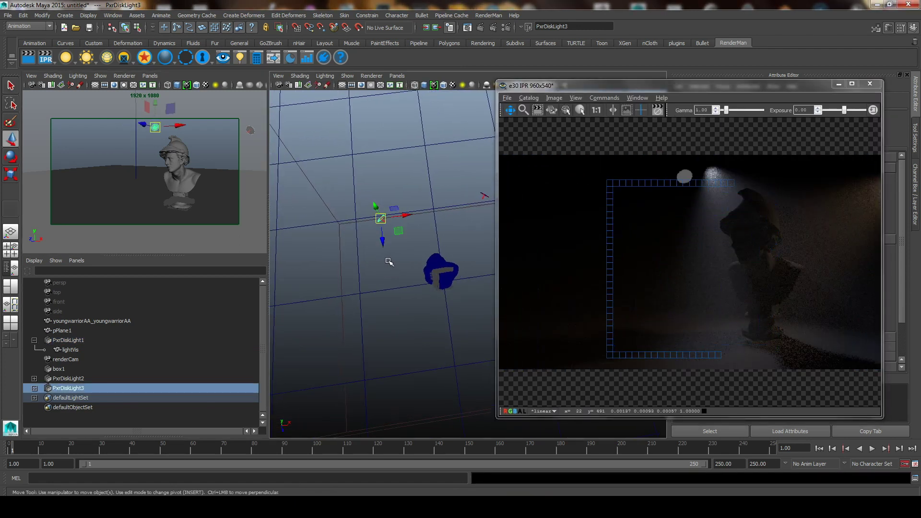
- Move PxrDiskLight3 down and left, then rotate it to aim its beam at the bust
mouse_move(389, 261)
middle_down()
mouse_move(369, 339)
mouse_move(355, 349)
middle_up()
key(e)
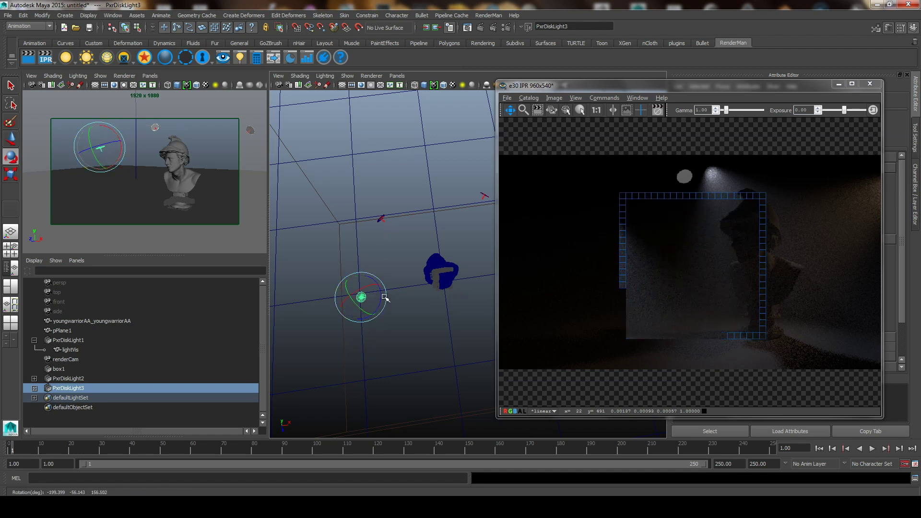
drag(385, 298, 368, 294)
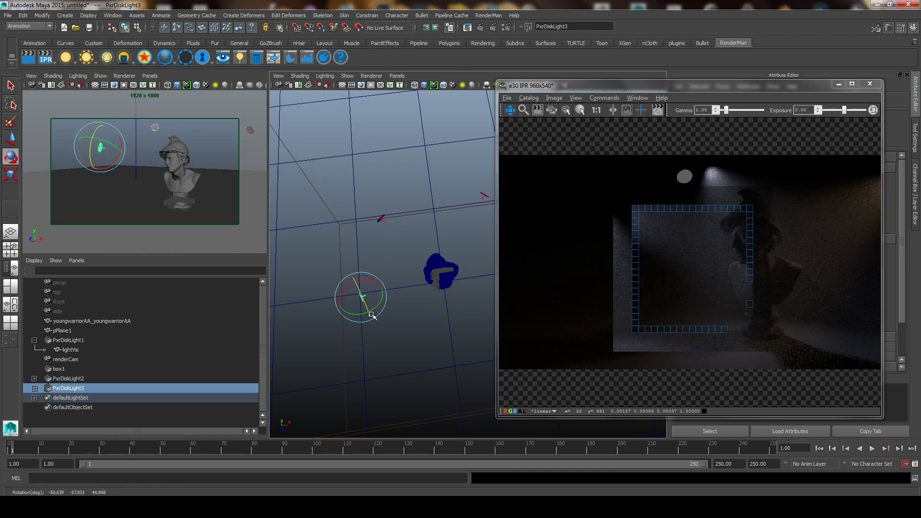
- Shift PxrDiskLight3 further left beside the bust's head, orbiting the view to check placement
key(w)
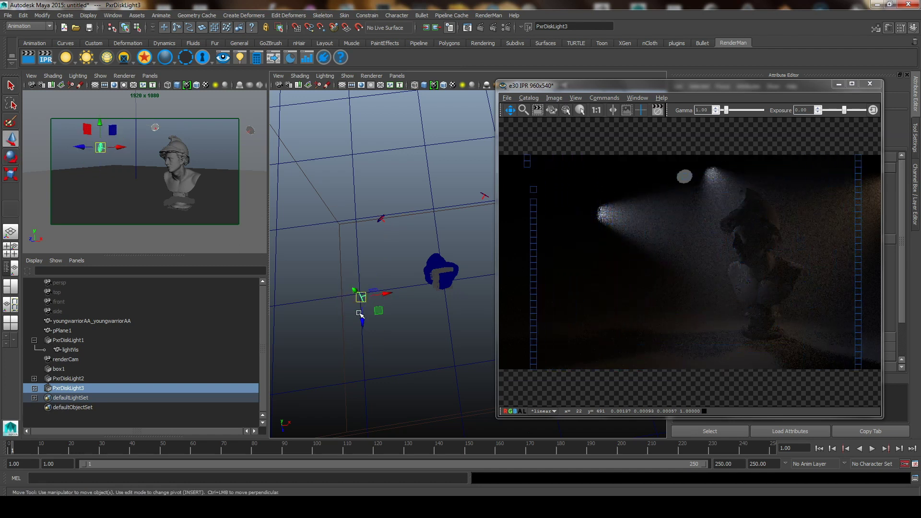
alt+drag(365, 314, 363, 318)
middle_drag(363, 318, 327, 315)
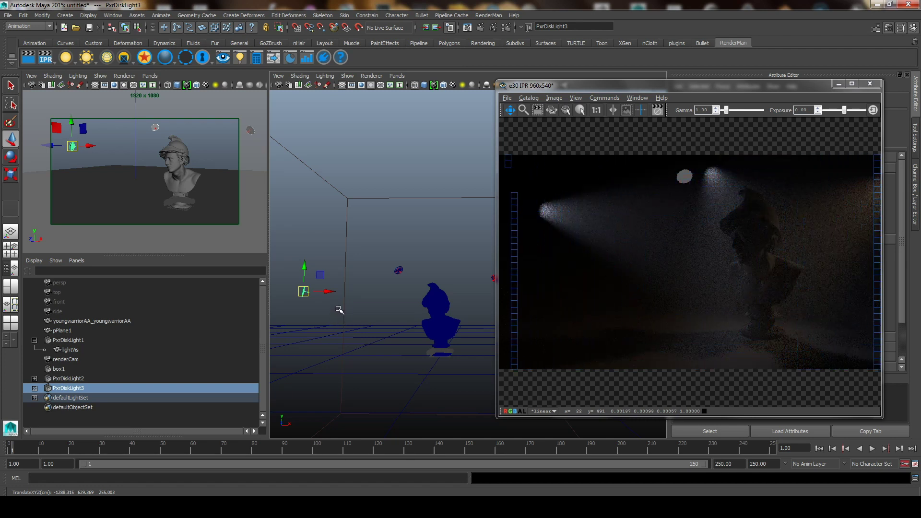
mouse_move(341, 314)
alt+mouse_down()
mouse_move(415, 291)
mouse_move(413, 353)
alt+mouse_up()
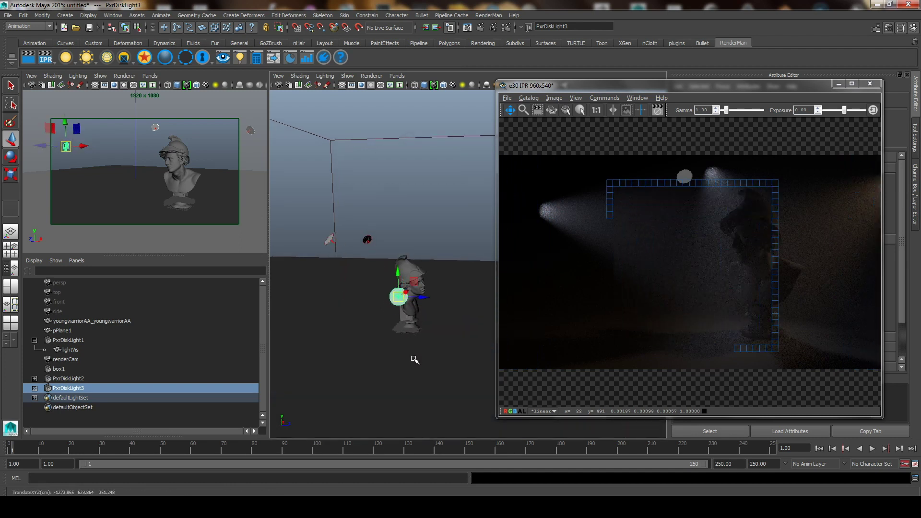
- Give PxrDiskLight3 temperature 6000, cone angle 39.438 and exposure 7.662
drag(752, 91, 520, 90)
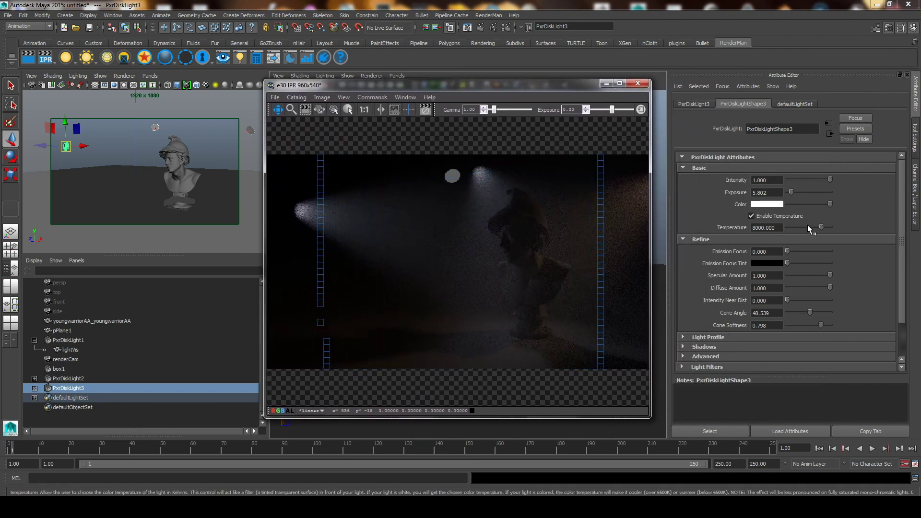
drag(820, 227, 816, 227)
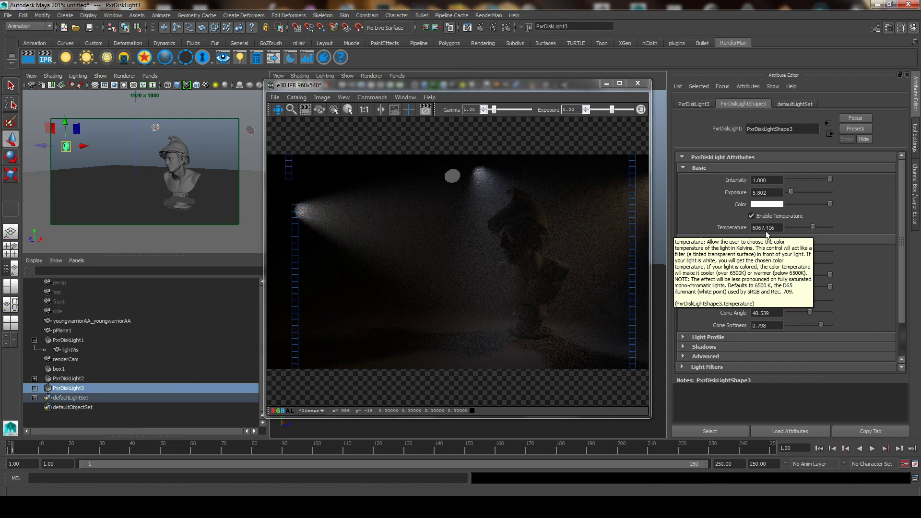
click(766, 227)
text(6000)
key(Return)
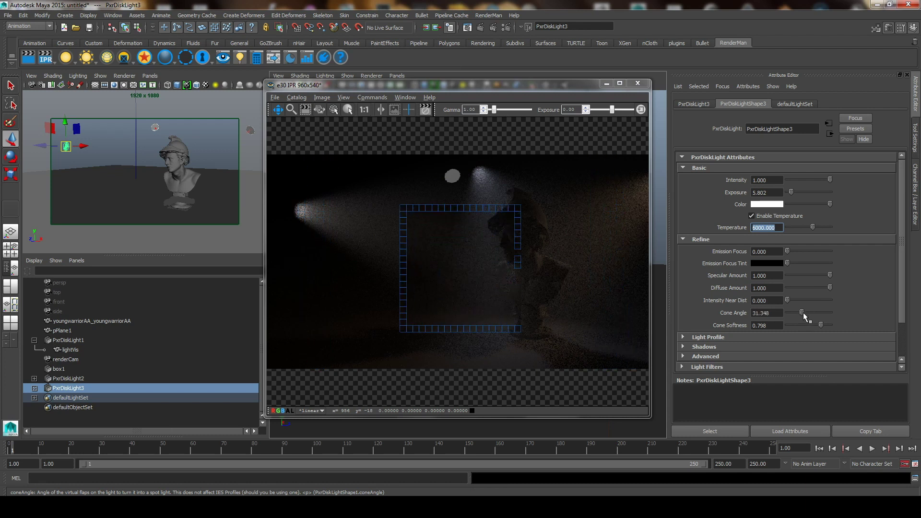
drag(804, 312, 808, 313)
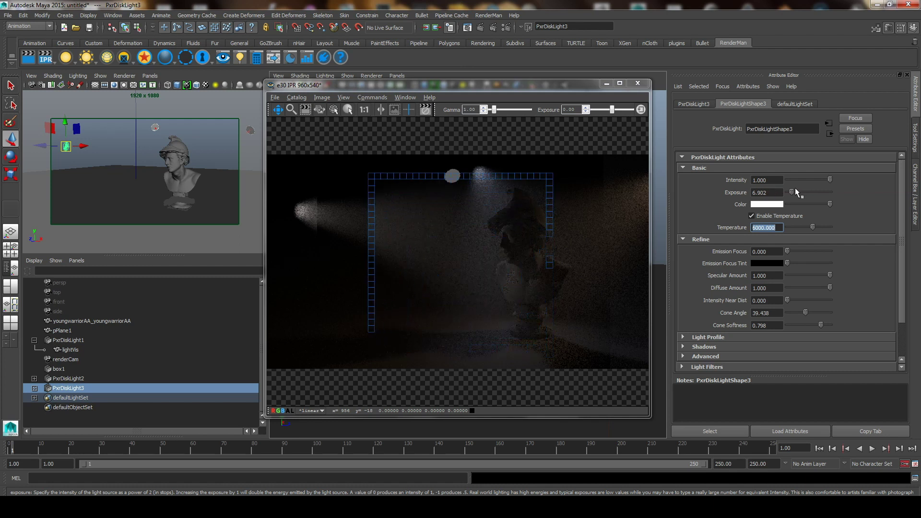
drag(791, 193, 798, 191)
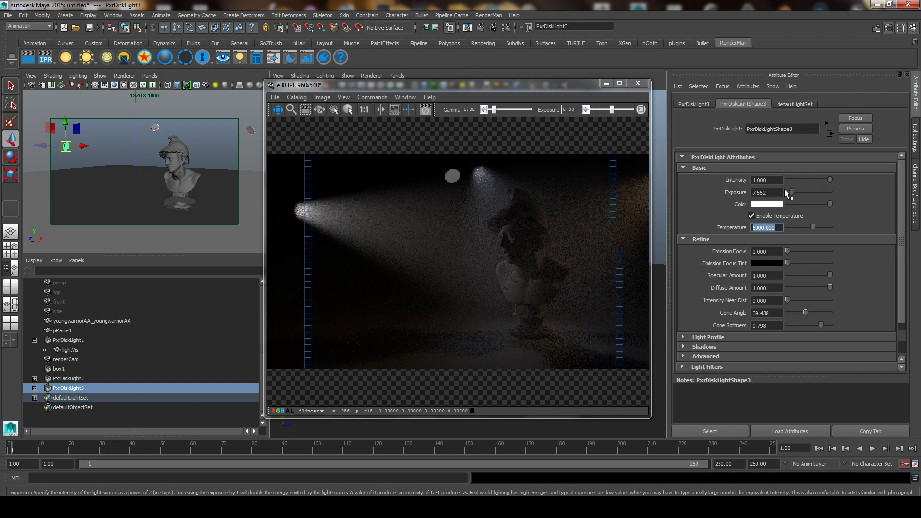
- Restart the IPR render and reduce PxrDiskLight3's cone angle to 21.236
right_click(46, 57)
mouse_move(68, 73)
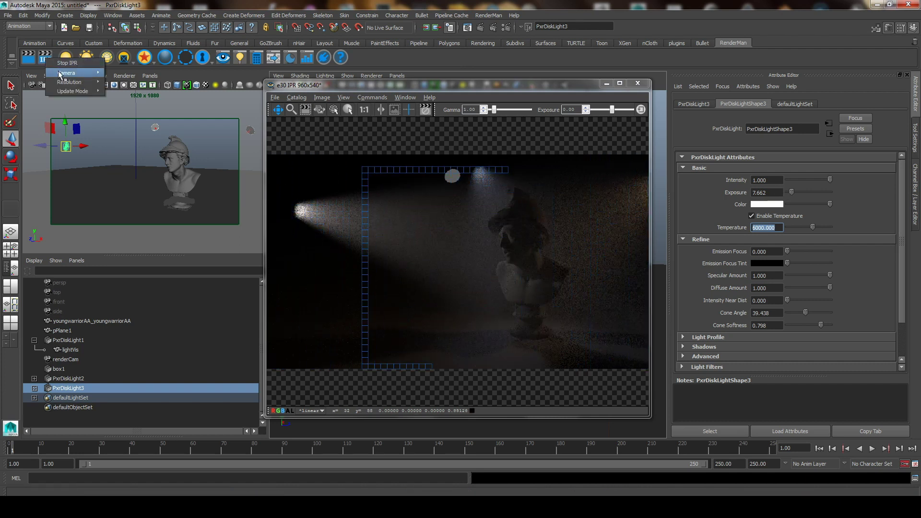
click(139, 84)
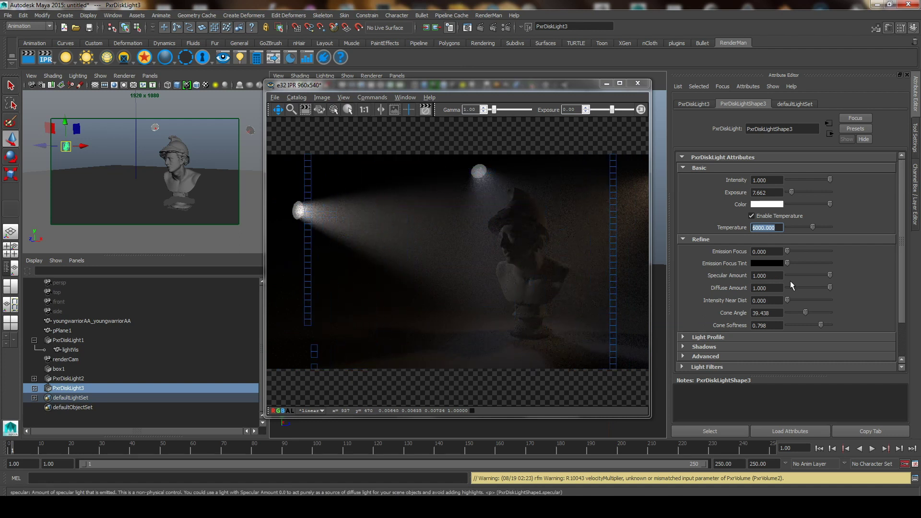
drag(800, 310, 801, 312)
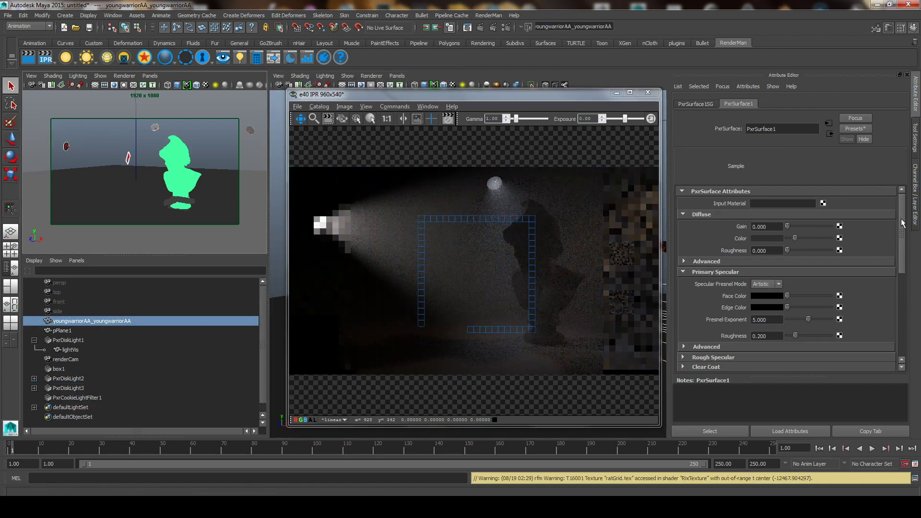
- Set PxrSurface1's specular face colour to white, roughness 0.101, Ggx model and Physical Fresnel
drag(902, 222, 901, 231)
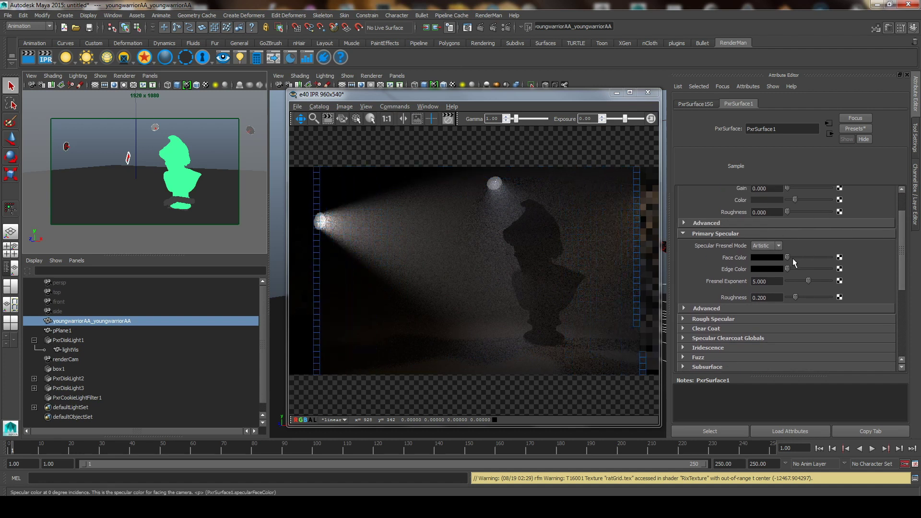
drag(790, 257, 831, 258)
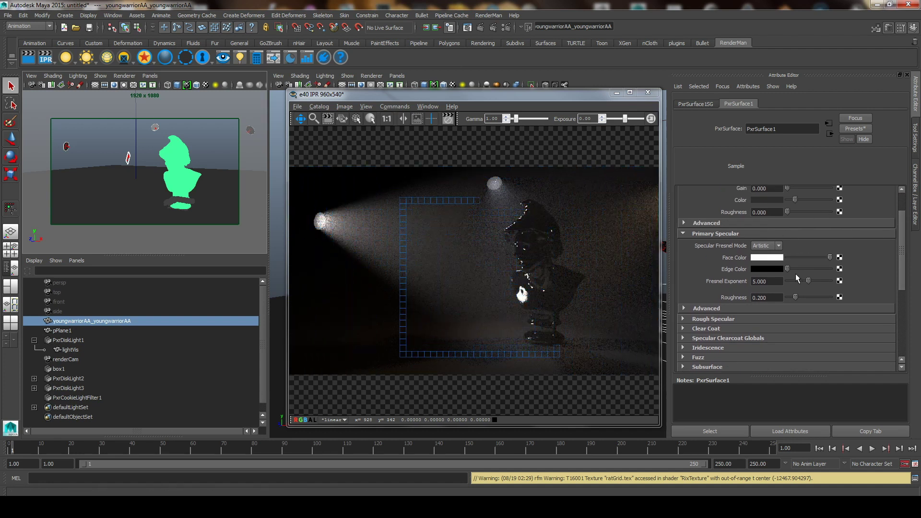
mouse_move(798, 297)
mouse_down()
mouse_move(811, 298)
mouse_move(799, 297)
mouse_up()
click(789, 308)
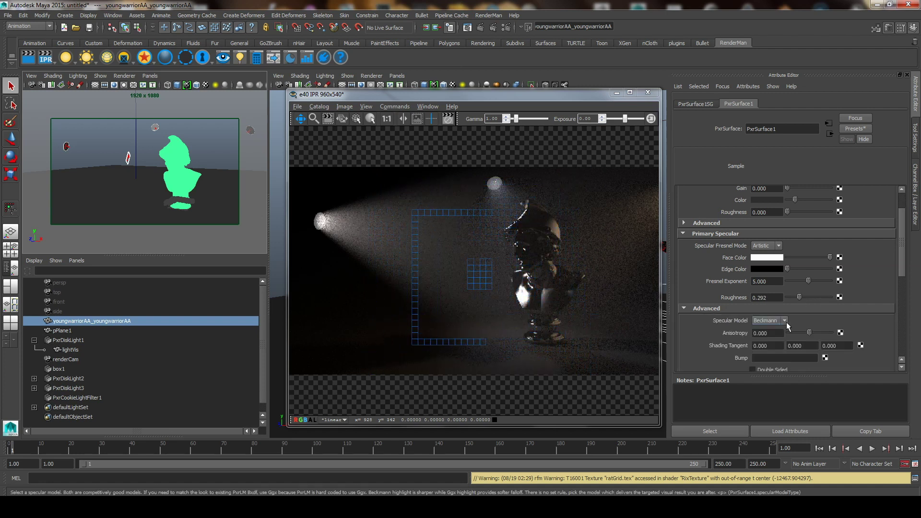
click(774, 330)
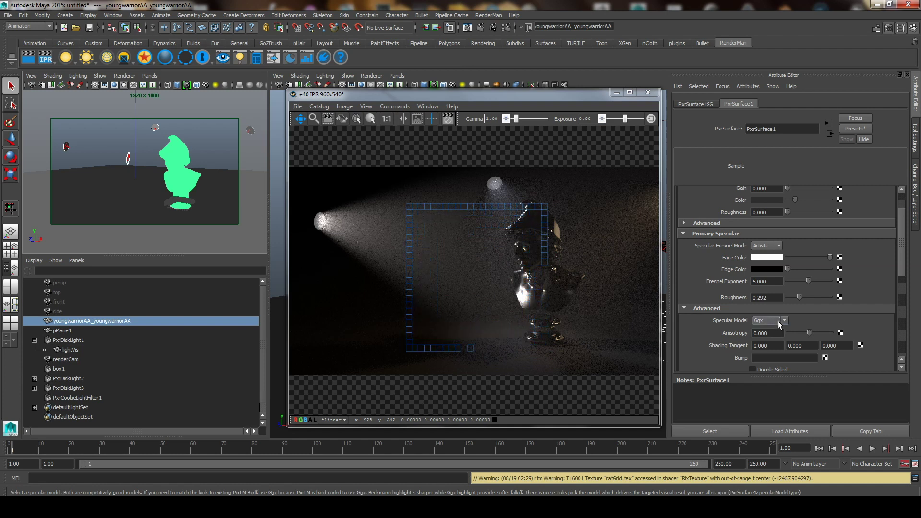
drag(901, 255, 899, 240)
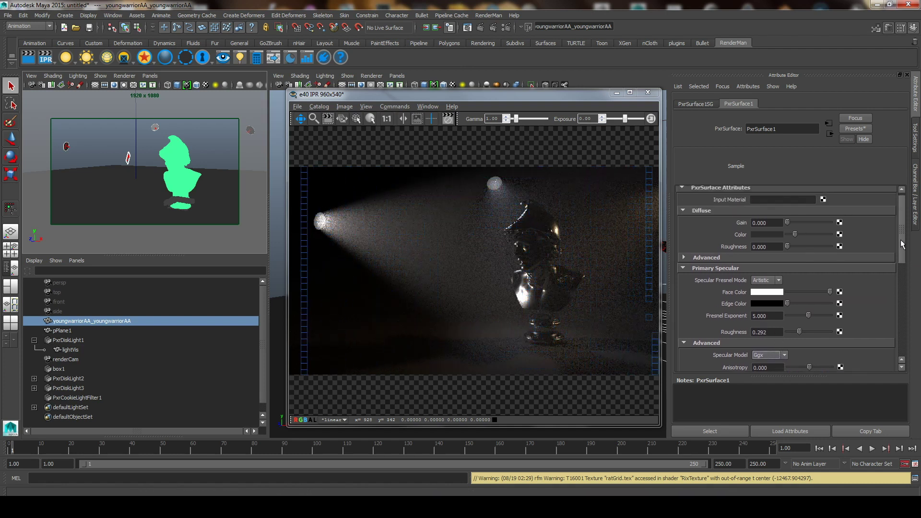
click(766, 280)
click(763, 289)
scroll(837, 283, down, 2)
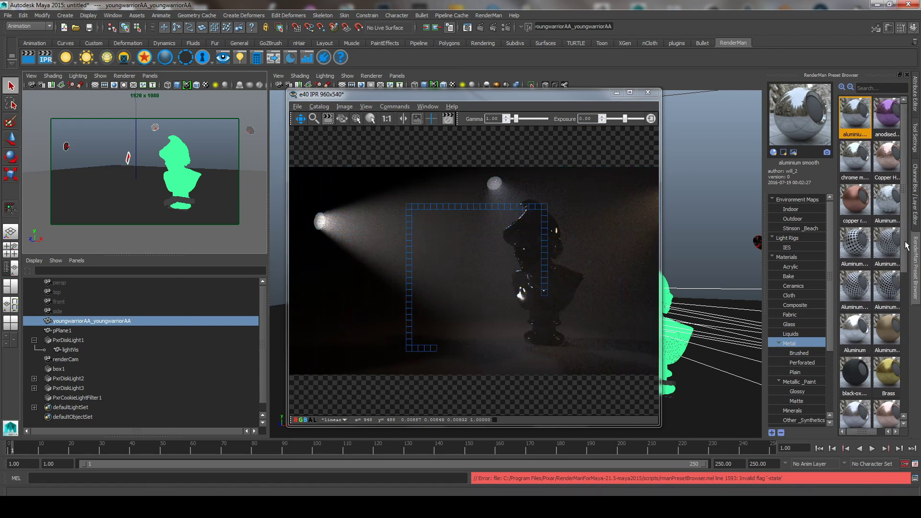
- Apply the Gold preset from the RenderMan Metal materials to the bust
scroll(906, 245, down, 2)
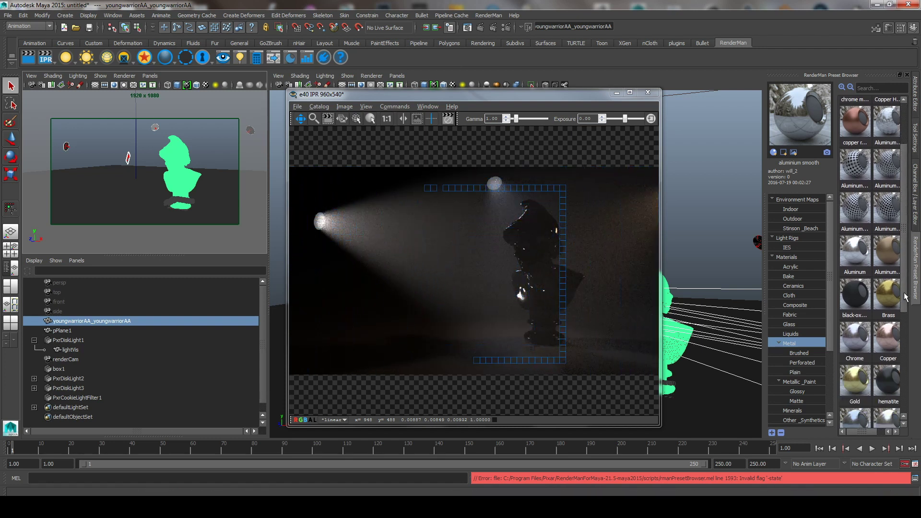
click(850, 375)
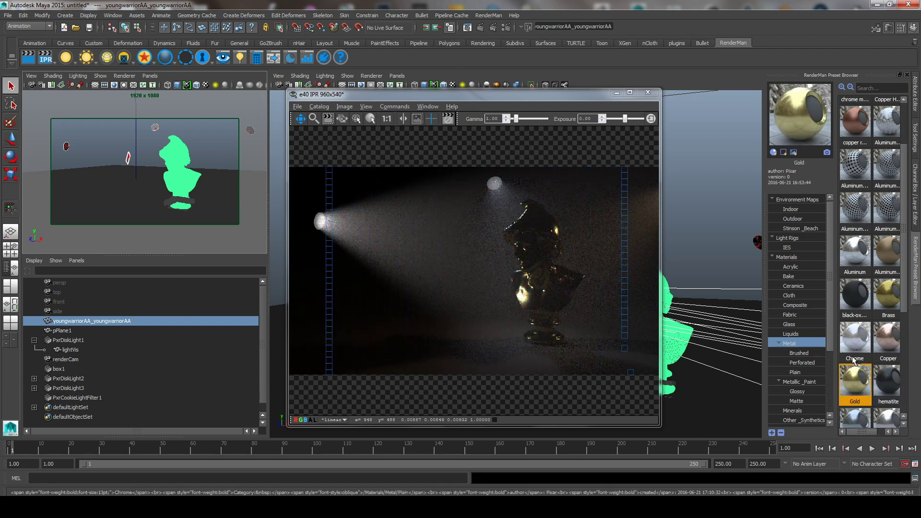
scroll(892, 364, down, 3)
scroll(906, 369, down, 2)
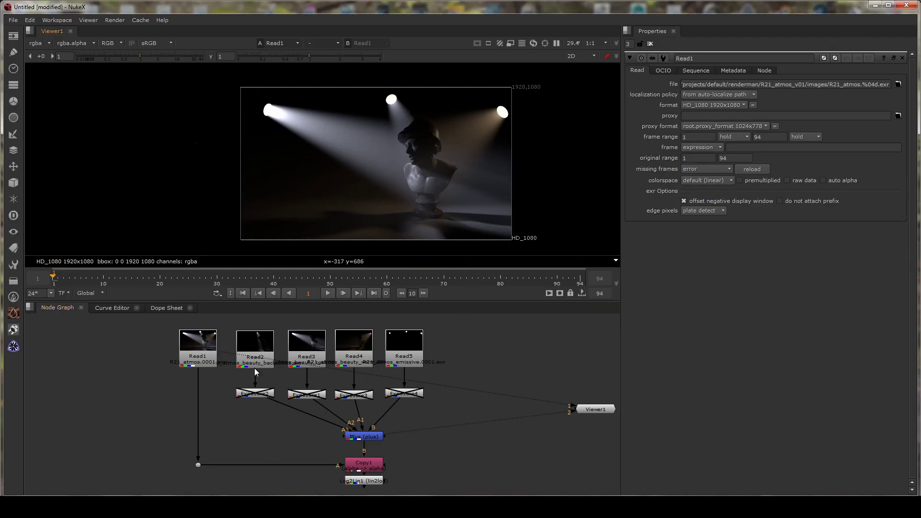
click(256, 342)
key(1)
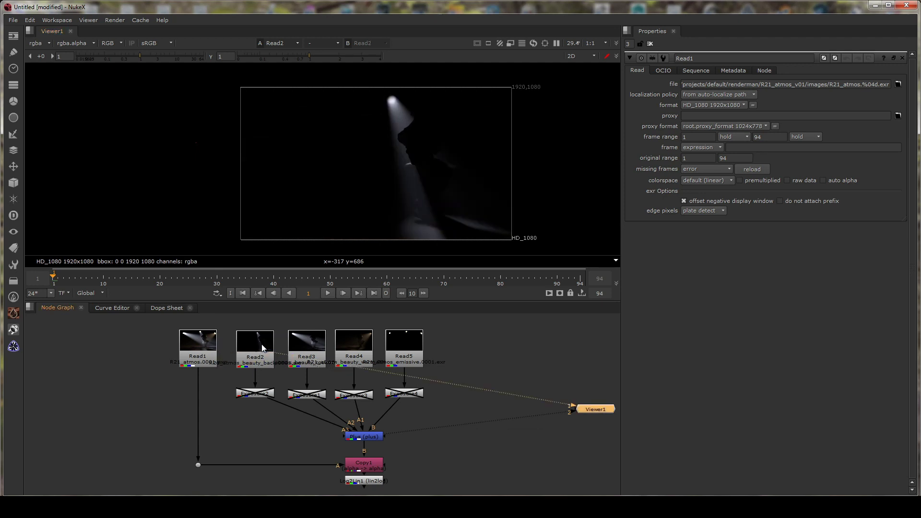
click(307, 343)
key(1)
click(364, 344)
key(1)
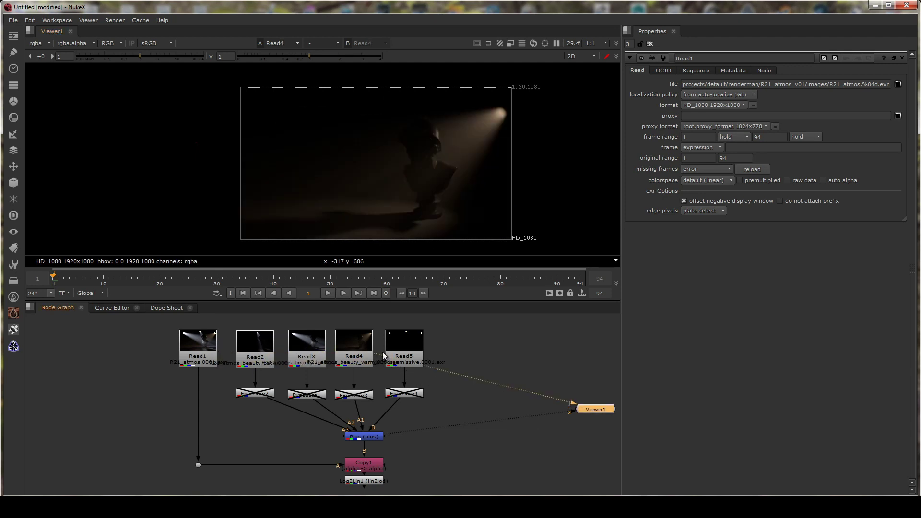
click(406, 343)
key(1)
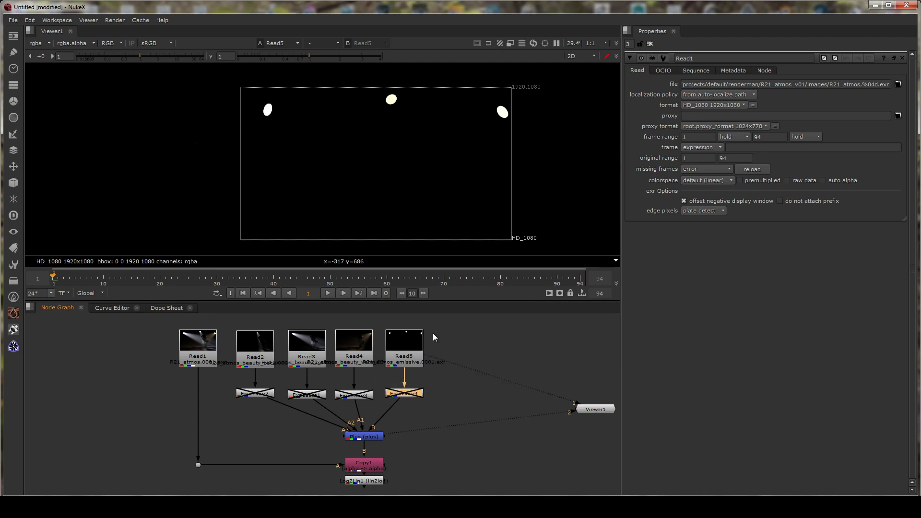
drag(215, 376, 395, 407)
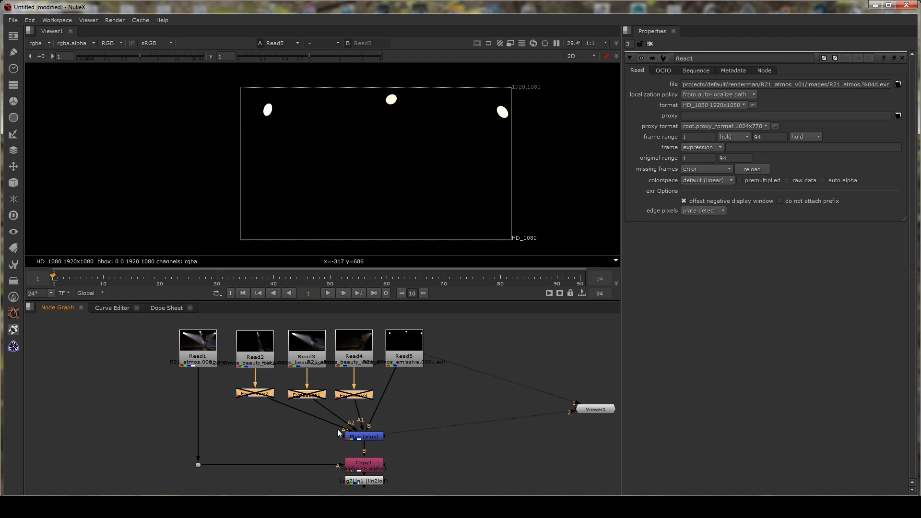
click(365, 437)
key(2)
click(215, 342)
click(271, 432)
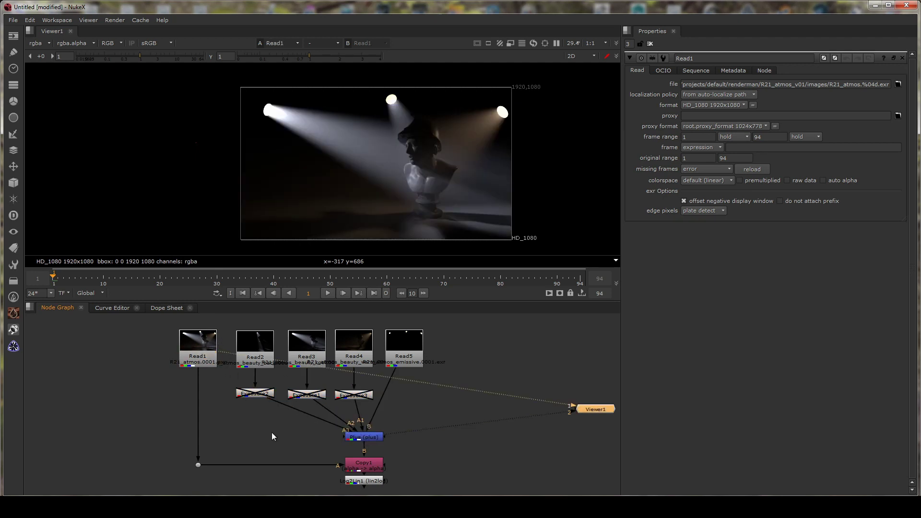
key(1)
click(251, 396)
drag(225, 378, 386, 404)
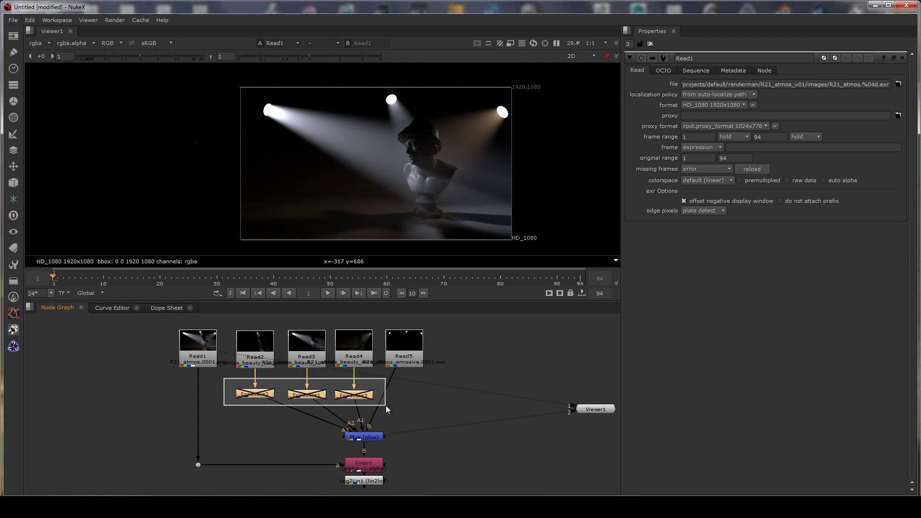
click(371, 435)
key(1)
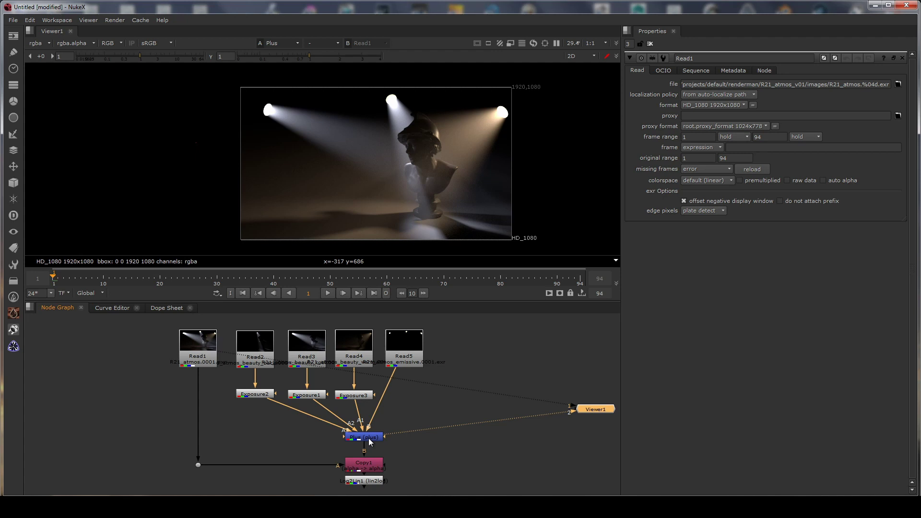
click(241, 401)
key(1)
drag(225, 378, 378, 401)
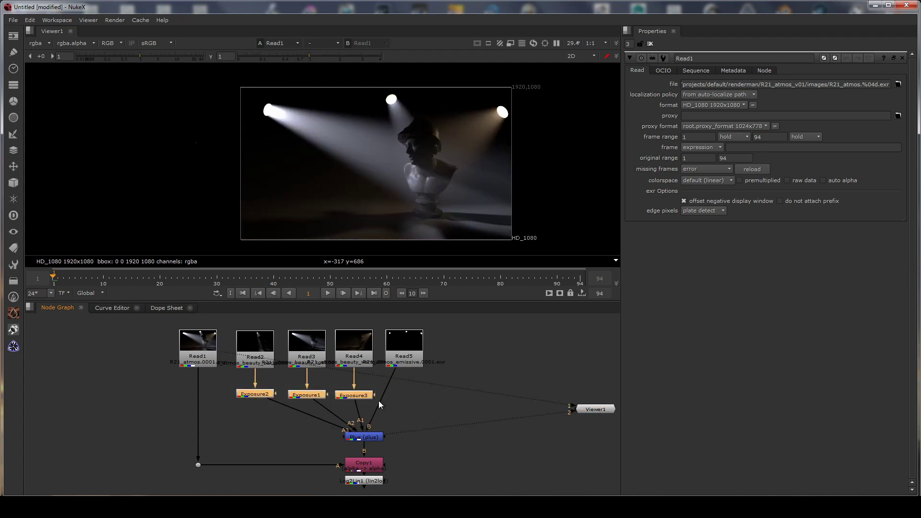
- Raise Exposure2 to 3.45 stops while viewing the combined Plus composite
double_click(255, 395)
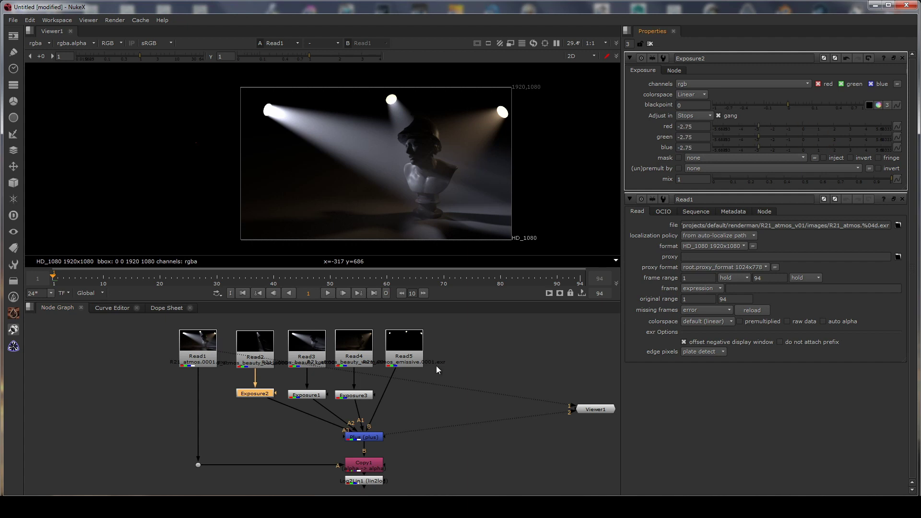
click(364, 437)
key(1)
mouse_move(759, 124)
mouse_down()
mouse_move(891, 129)
mouse_move(853, 125)
mouse_up()
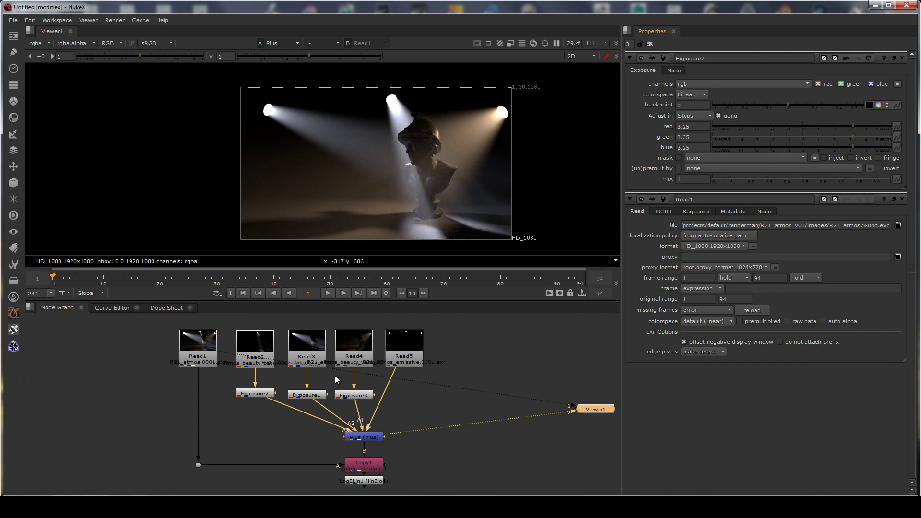
- Adjust Exposure1's stops to rebalance its beam against the other two passes
click(307, 396)
double_click(307, 394)
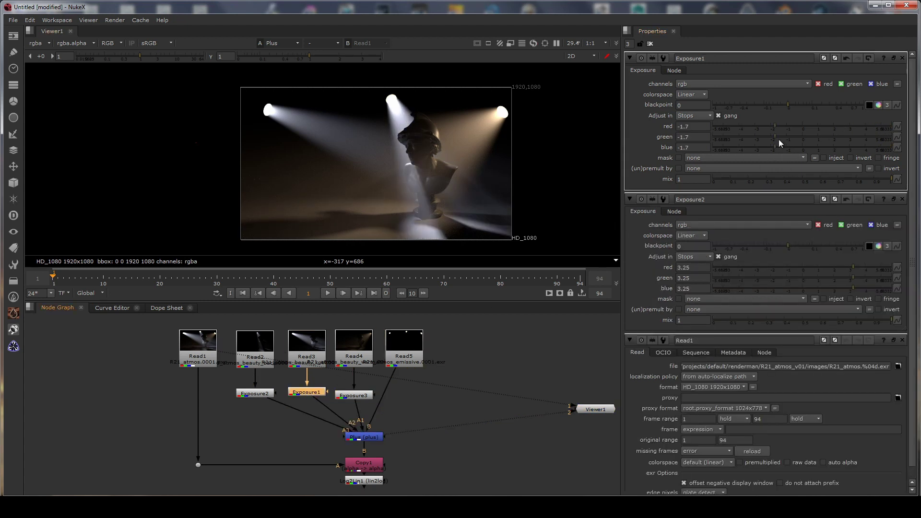
mouse_move(779, 140)
mouse_down()
mouse_move(750, 126)
mouse_move(266, 416)
mouse_up()
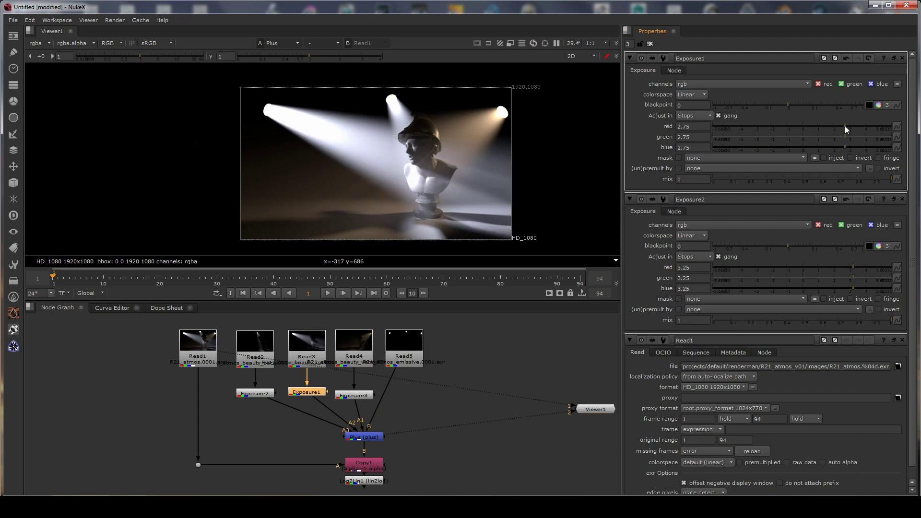
double_click(263, 394)
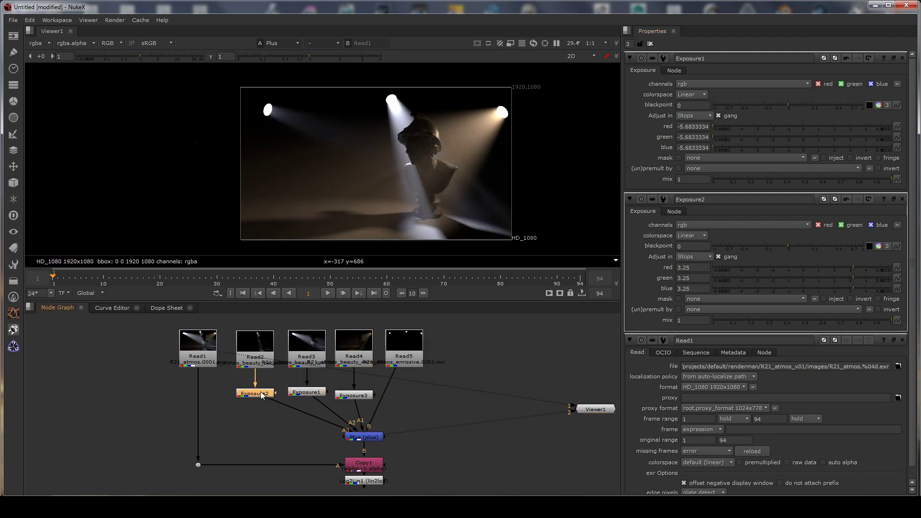
click(358, 399)
key(Tab)
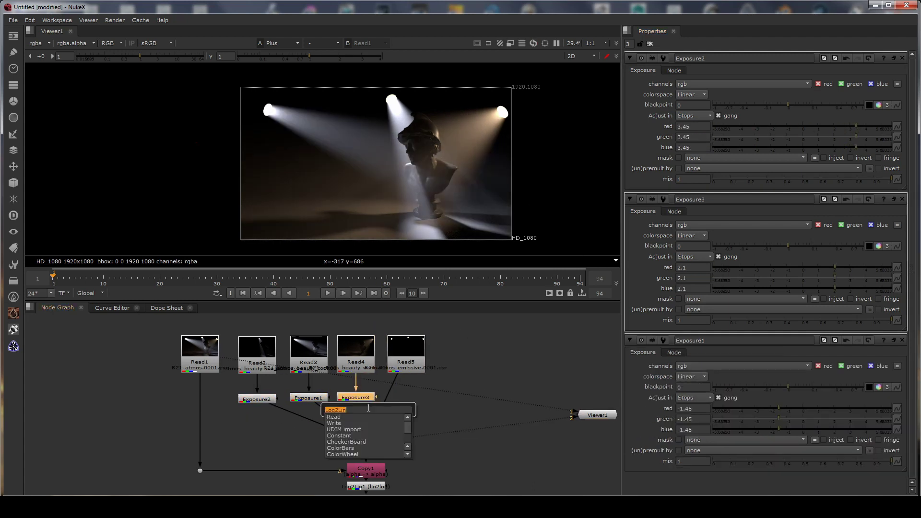
text(grad)
key(Return)
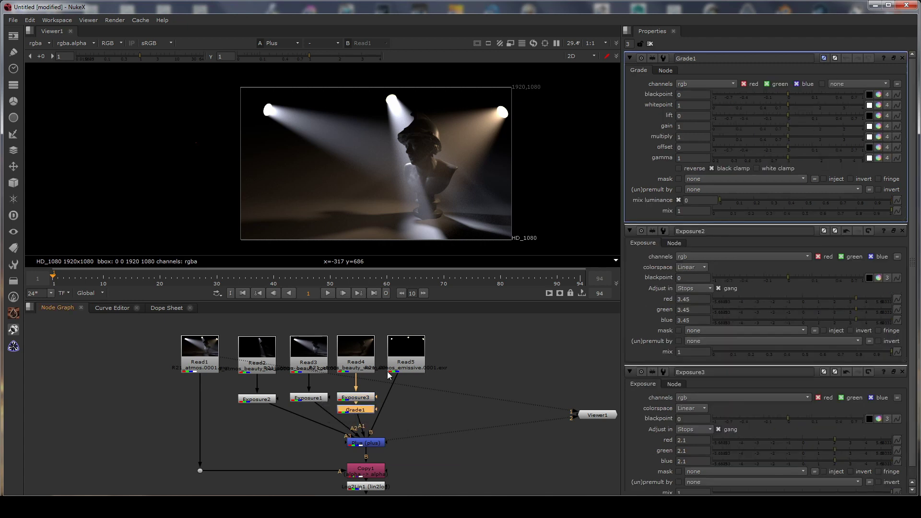
click(879, 127)
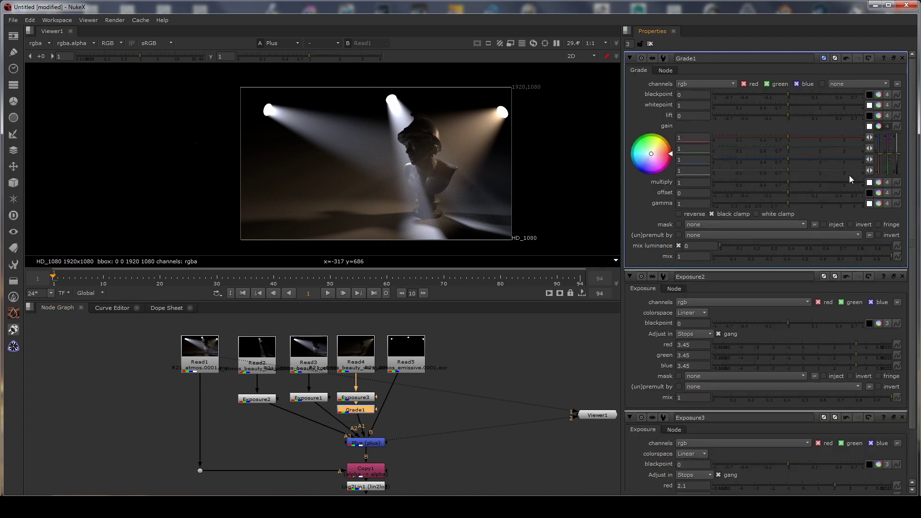
drag(882, 157, 881, 150)
drag(889, 158, 890, 163)
drag(619, 169, 565, 206)
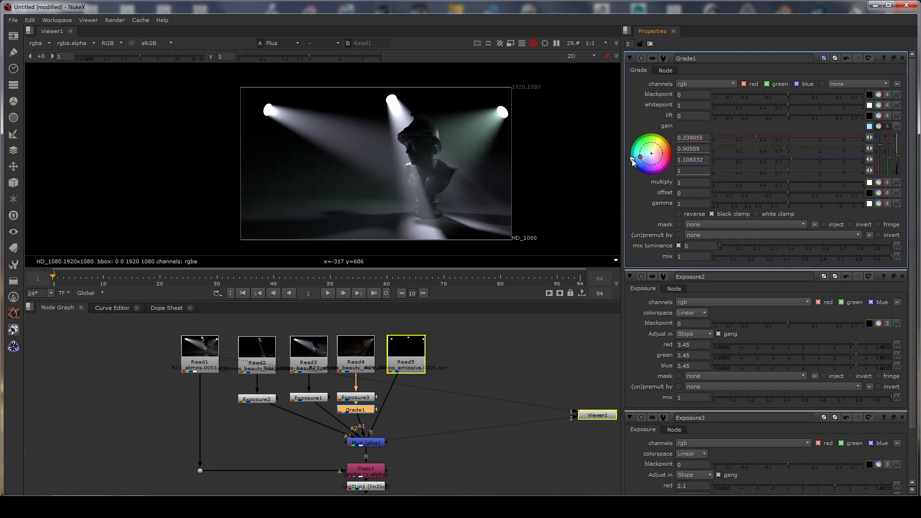
drag(637, 135, 656, 164)
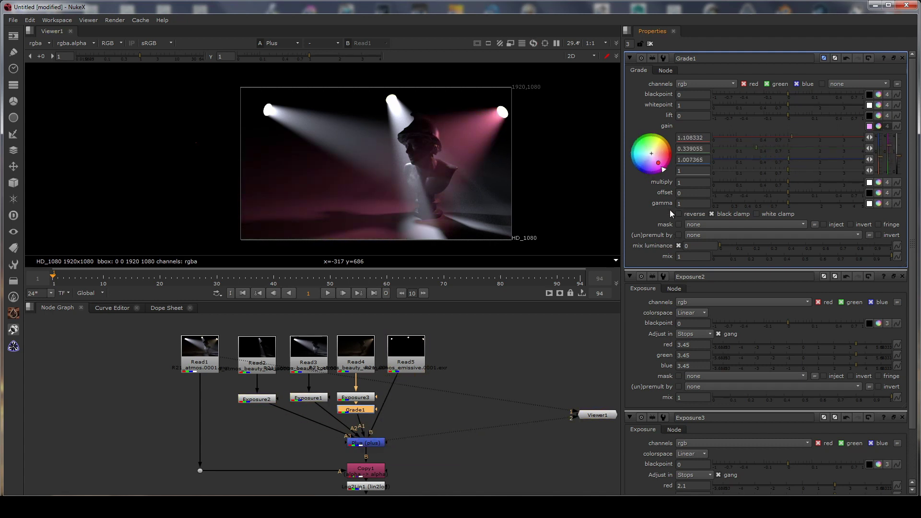
key(Delete)
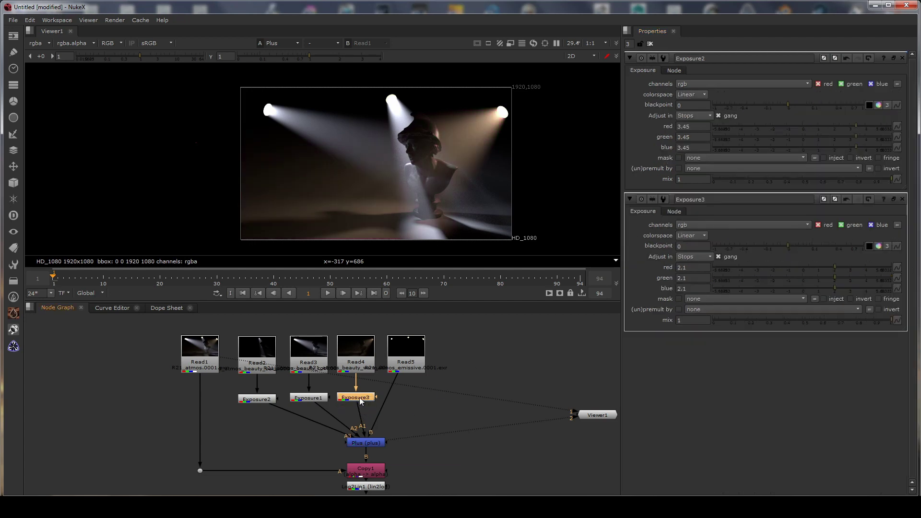